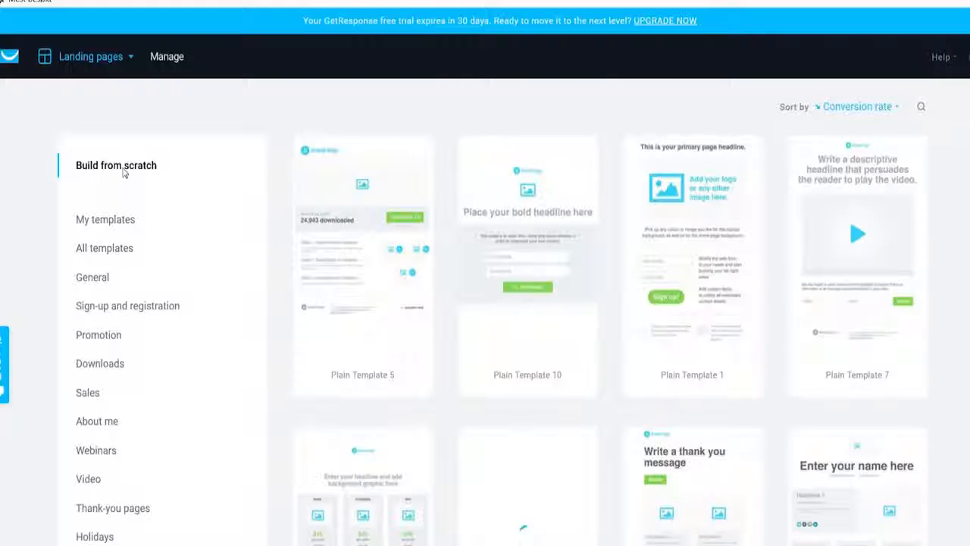
Step: Browse the landing page template gallery and the My templates section
{"action": "scroll", "coordinate": [830, 241], "scroll_direction": "down", "scroll_amount": 1}
{"action": "scroll", "coordinate": [818, 265], "scroll_direction": "down", "scroll_amount": 4}
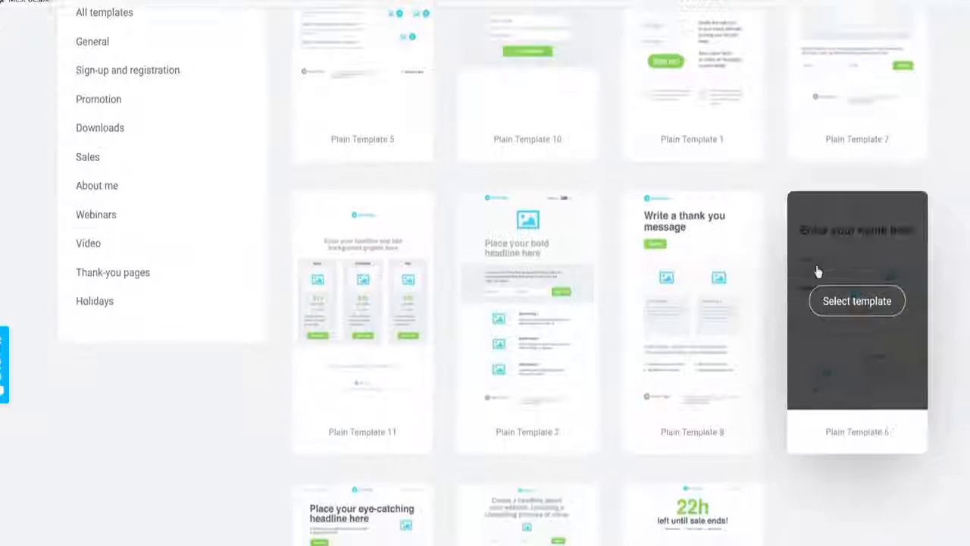
{"action": "scroll", "coordinate": [379, 372], "scroll_direction": "down", "scroll_amount": 3}
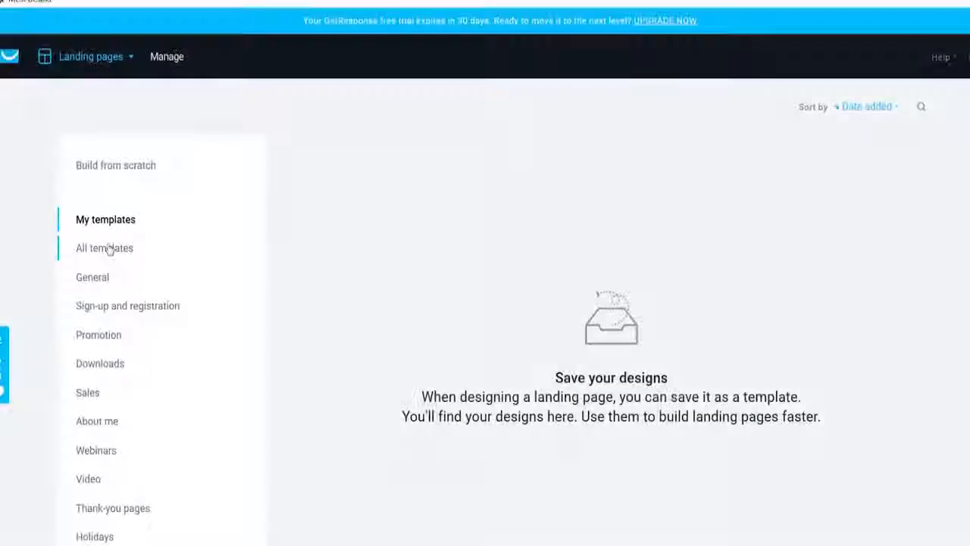
{"action": "scroll", "coordinate": [437, 427], "scroll_direction": "down", "scroll_amount": 1}
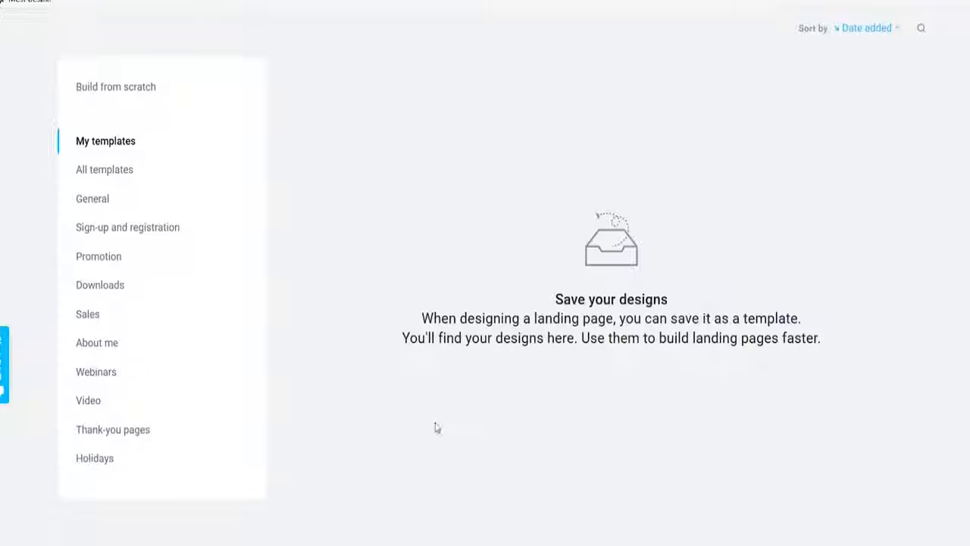
{"action": "left_click_drag", "start_coordinate": [422, 322], "coordinate": [942, 372]}
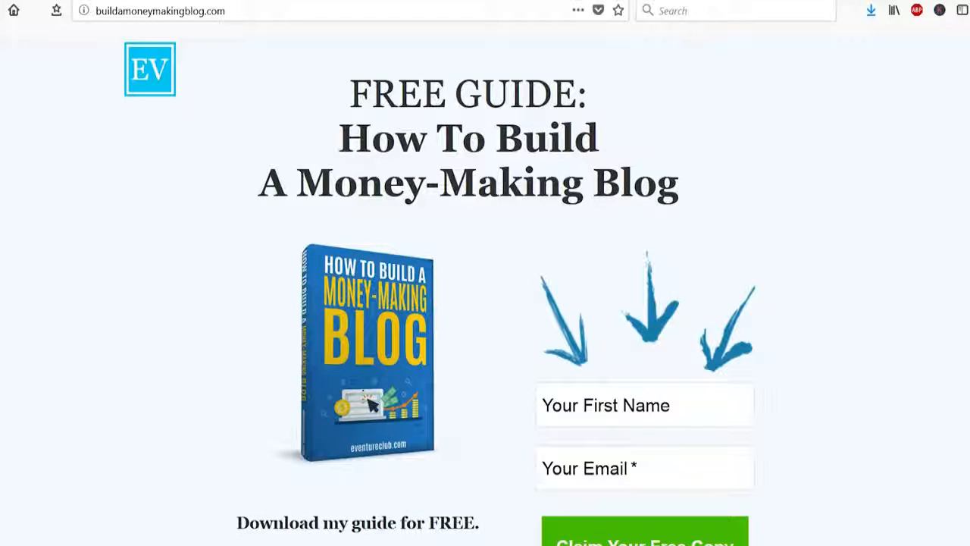
Step: Scroll through the example money-making blog landing page to study its layout
{"action": "scroll", "coordinate": [485, 295], "scroll_direction": "down", "scroll_amount": 2}
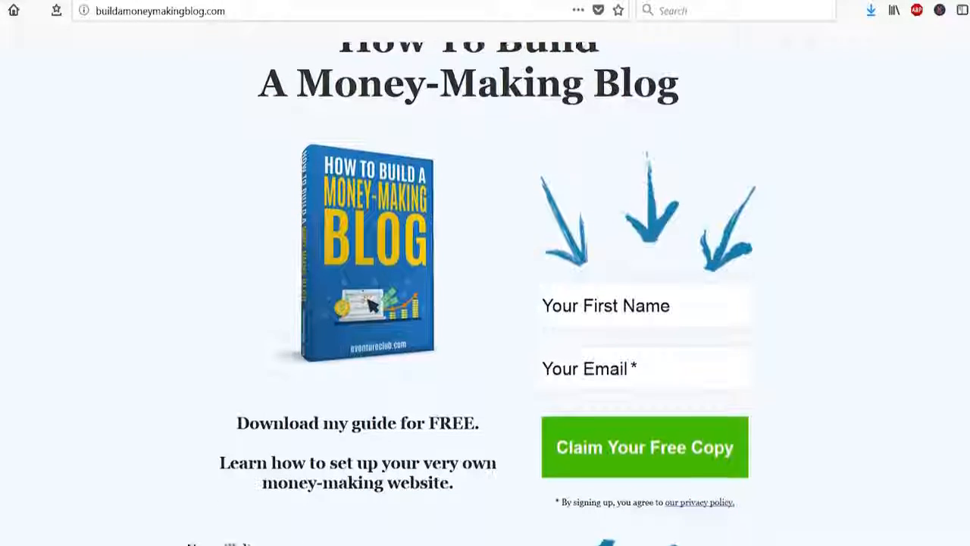
{"action": "scroll", "coordinate": [485, 296], "scroll_direction": "down", "scroll_amount": 5}
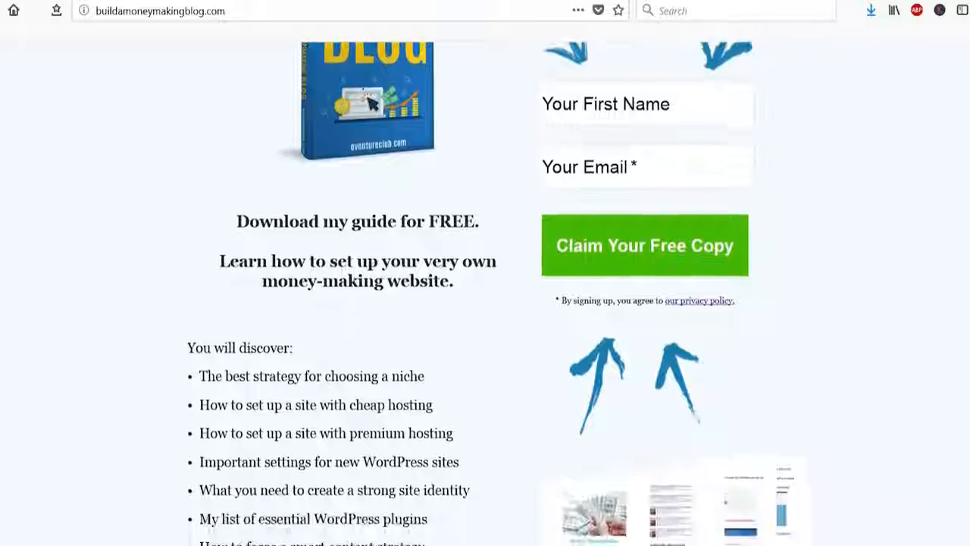
{"action": "scroll", "coordinate": [485, 295], "scroll_direction": "down", "scroll_amount": 6}
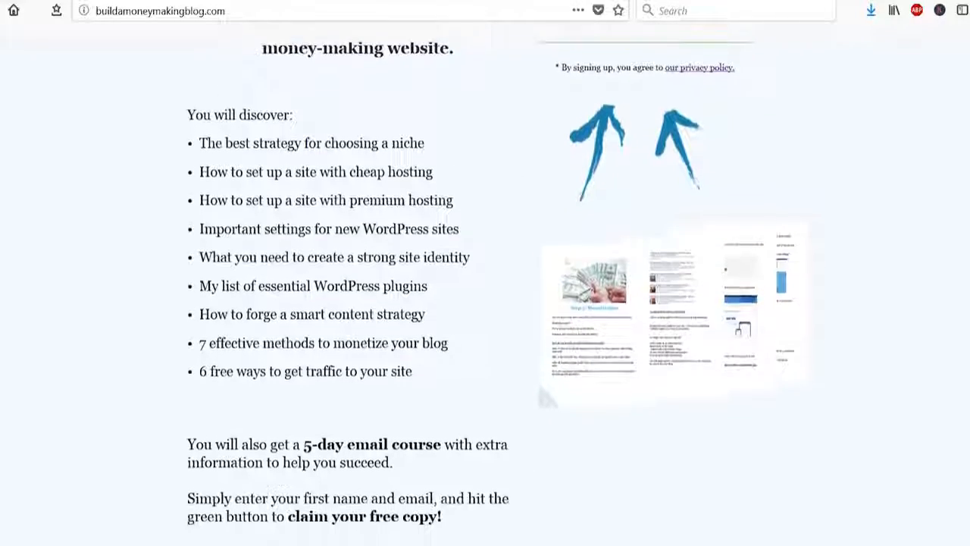
{"action": "scroll", "coordinate": [544, 395], "scroll_direction": "down", "scroll_amount": 3}
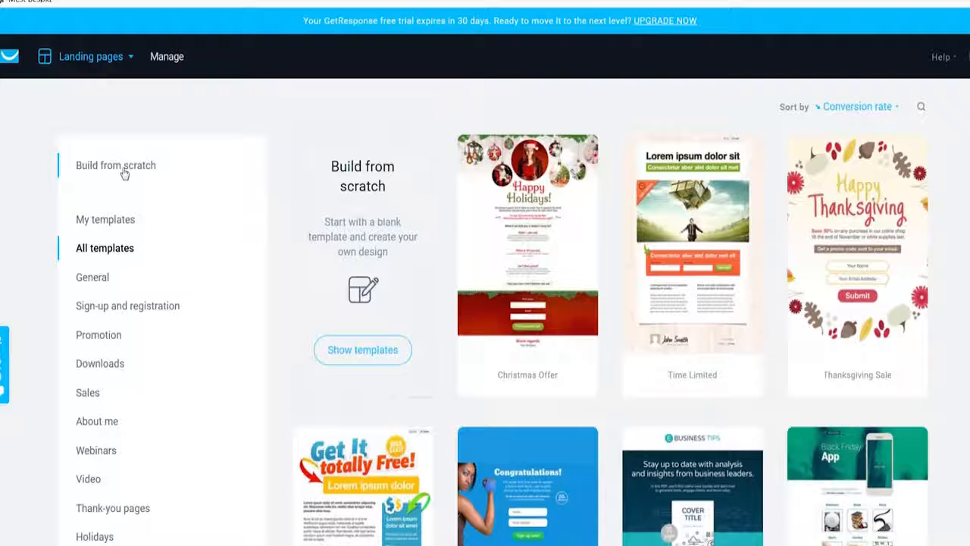
Step: Create a landing page named evexample from Plain Template 1 after previewing its thank-you page
{"action": "left_click", "coordinate": [124, 173]}
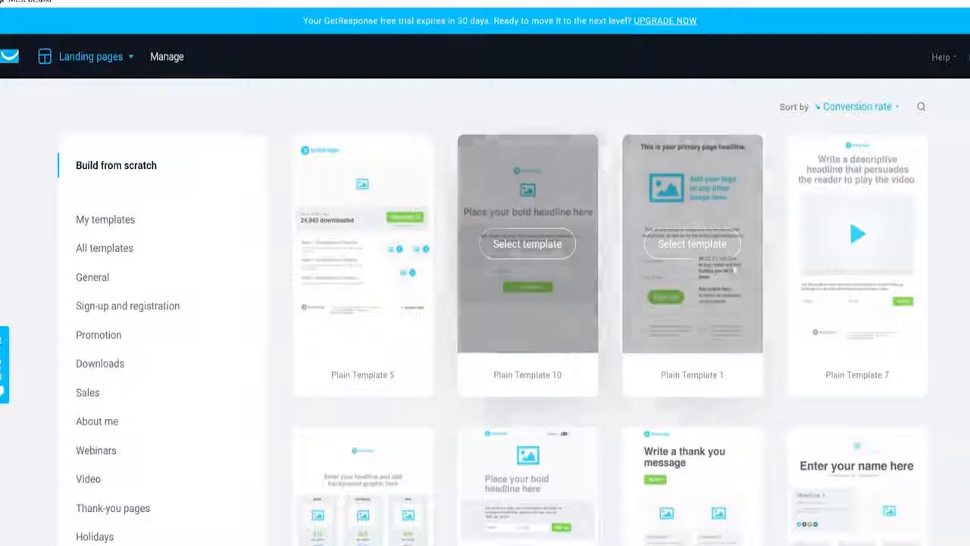
{"action": "scroll", "coordinate": [833, 241], "scroll_direction": "down", "scroll_amount": 1}
{"action": "scroll", "coordinate": [830, 243], "scroll_direction": "down", "scroll_amount": 2}
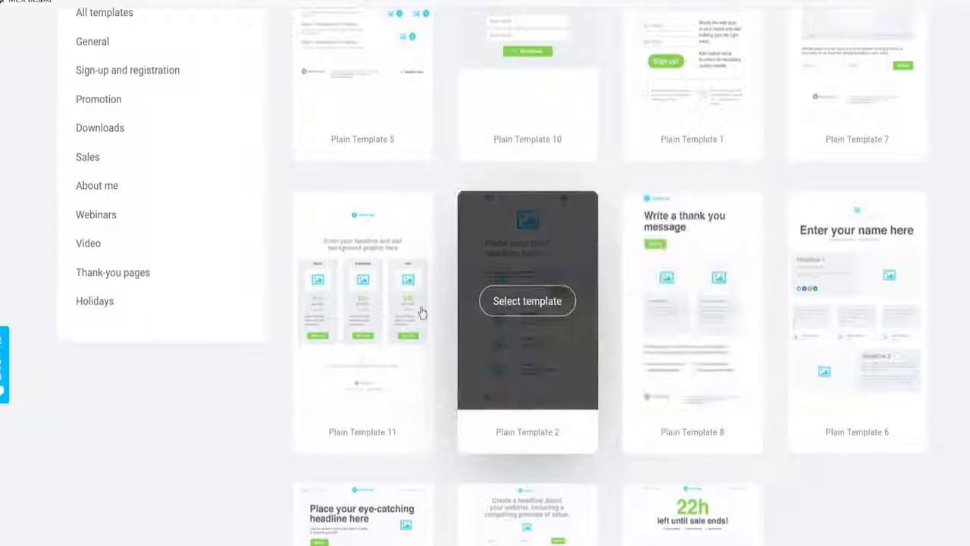
{"action": "scroll", "coordinate": [379, 312], "scroll_direction": "down", "scroll_amount": 2}
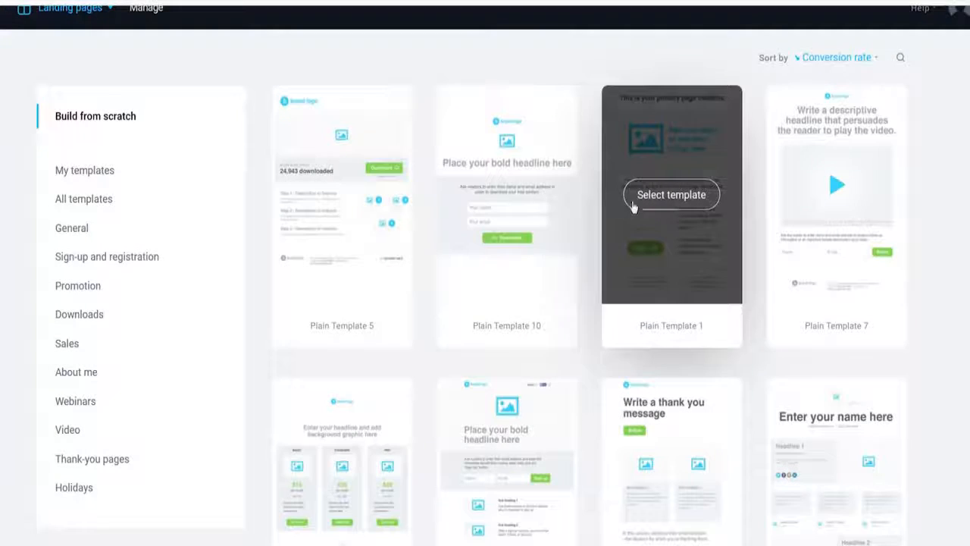
{"action": "left_click", "coordinate": [643, 199]}
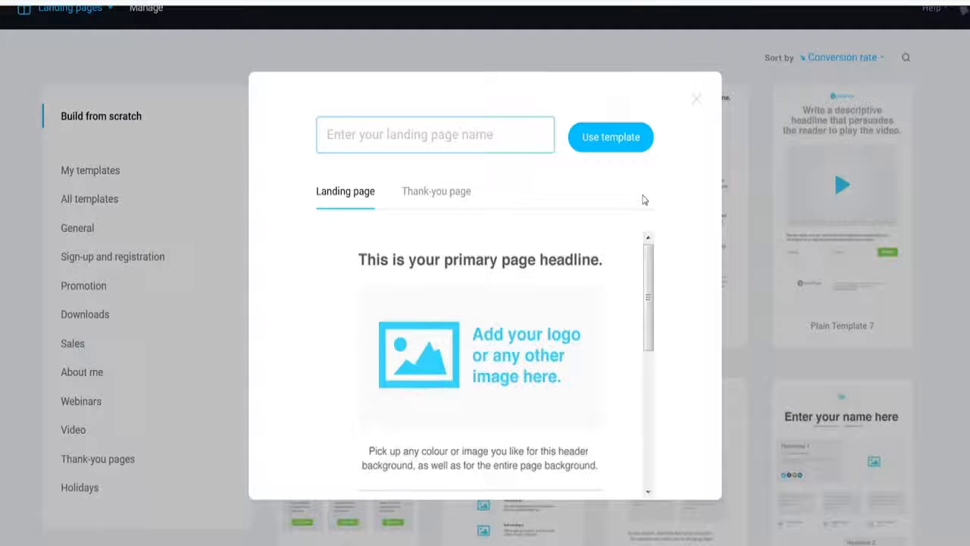
{"action": "type", "text": "evexample"}
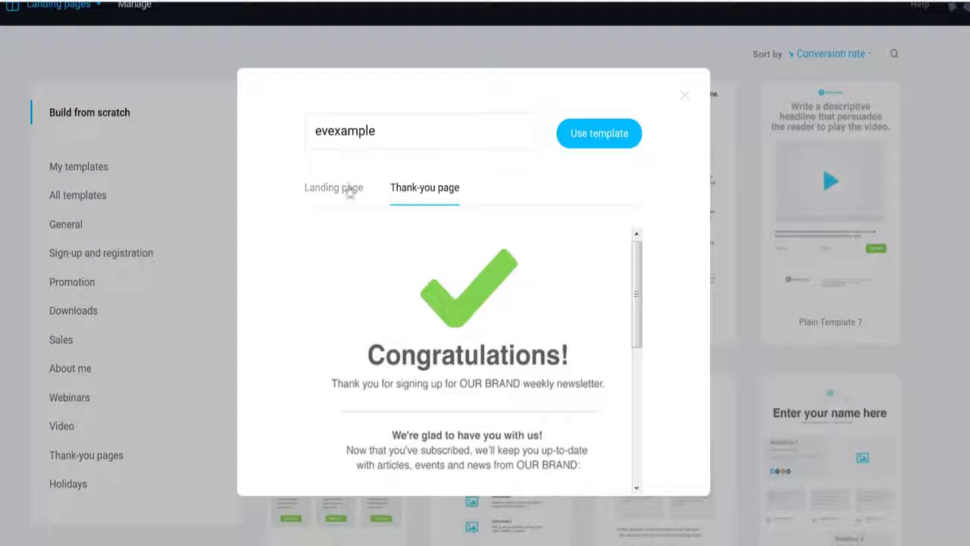
{"action": "left_click", "coordinate": [350, 190]}
{"action": "left_click", "coordinate": [600, 138]}
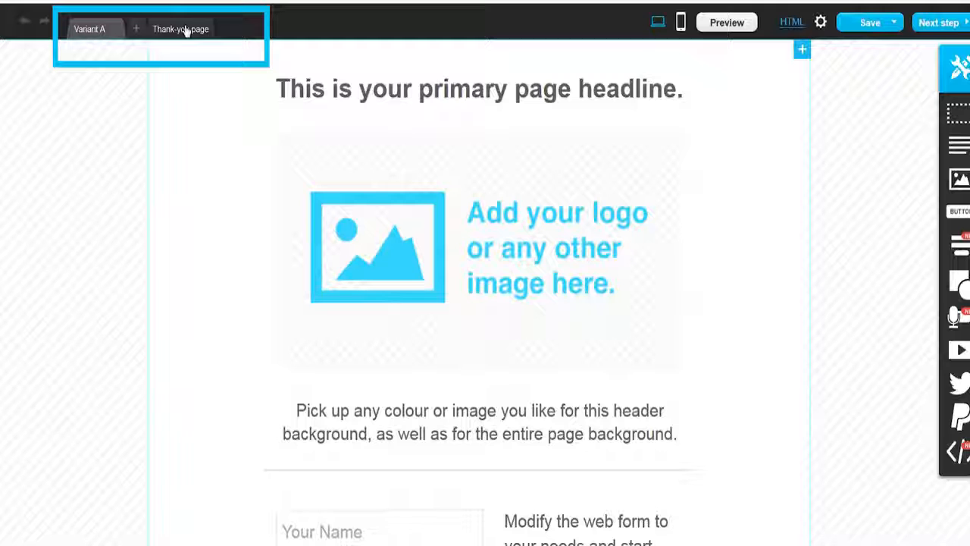
Step: Explore the page tabs, briefly adding and removing a second variant and switching to the thank-you page
{"action": "left_click", "coordinate": [137, 29]}
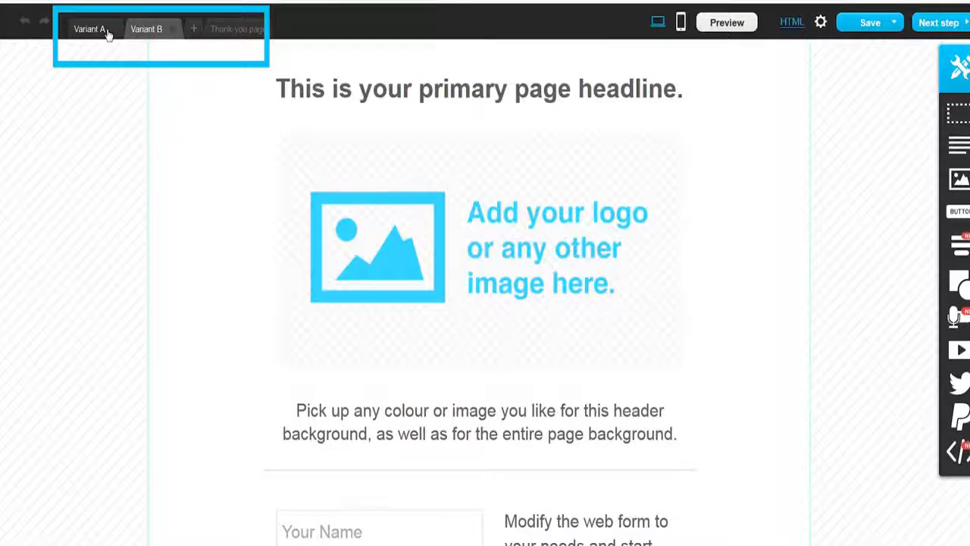
{"action": "left_click", "coordinate": [173, 30]}
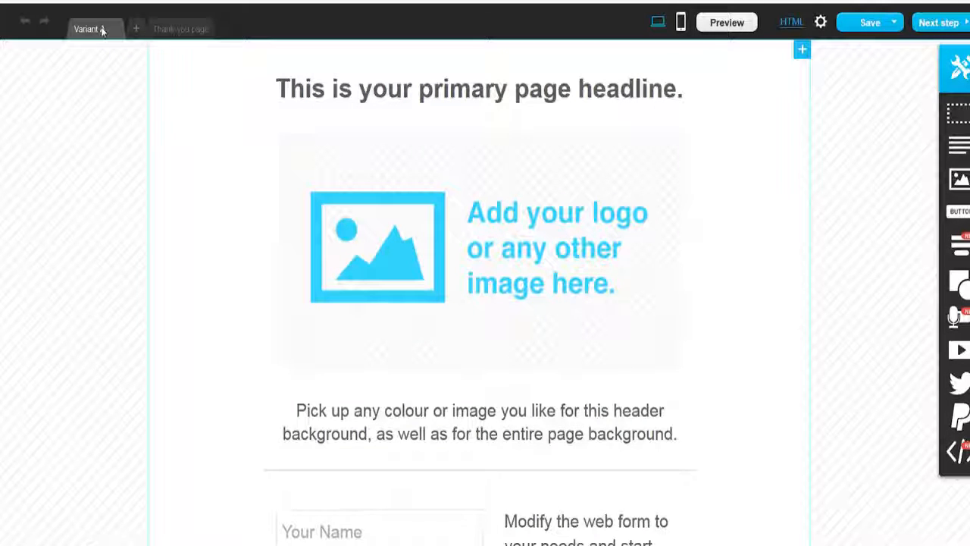
{"action": "left_click", "coordinate": [186, 28]}
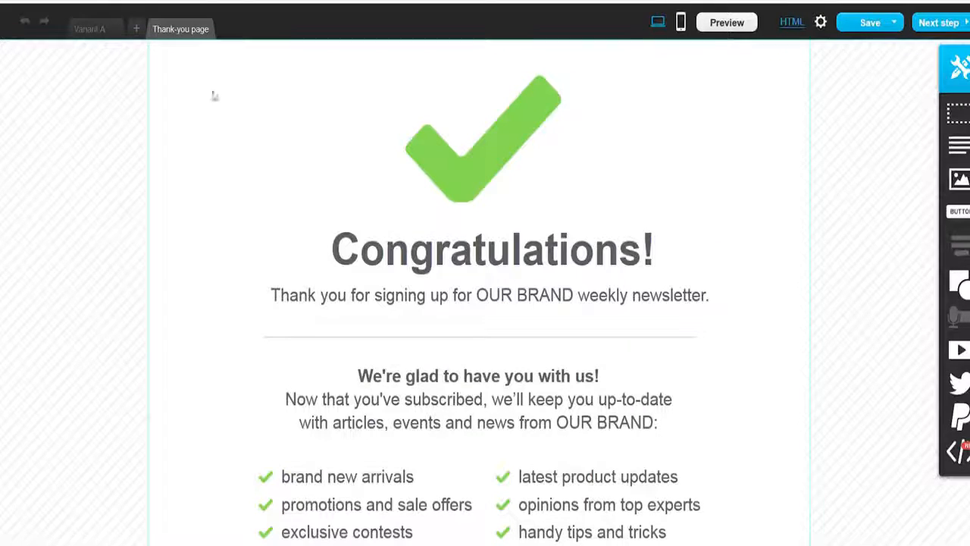
{"action": "left_click", "coordinate": [94, 34]}
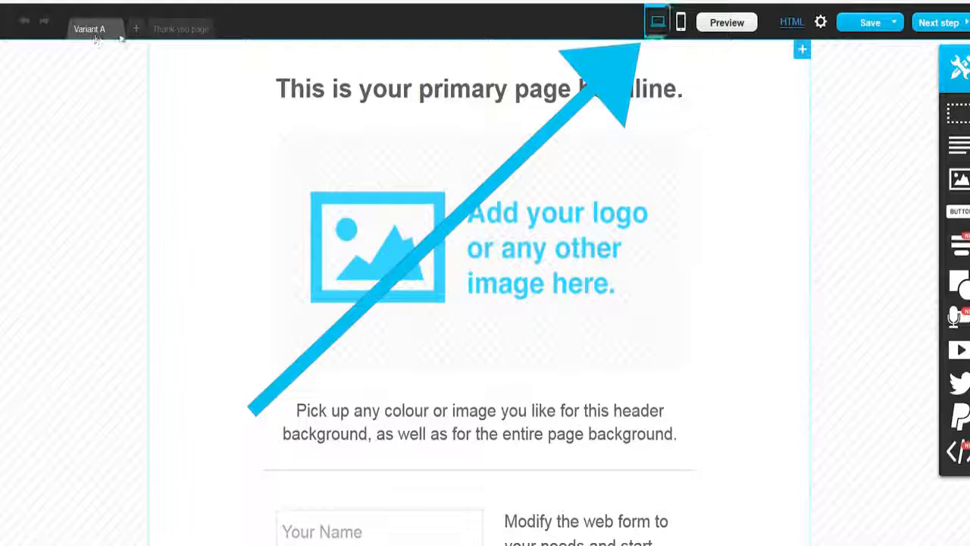
Step: Generate the mobile version of the page and review Variant A and the thank-you page in mobile view
{"action": "left_click", "coordinate": [679, 24]}
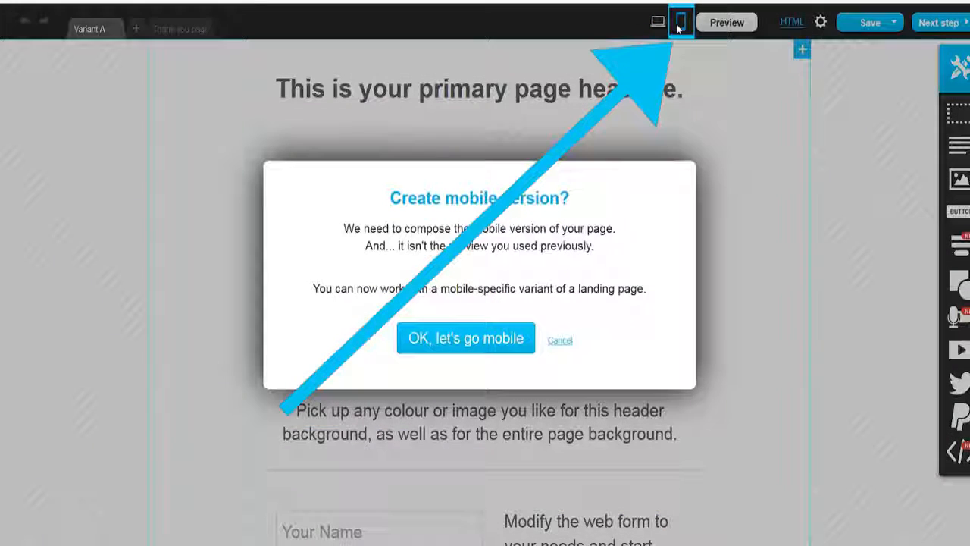
{"action": "left_click", "coordinate": [467, 339]}
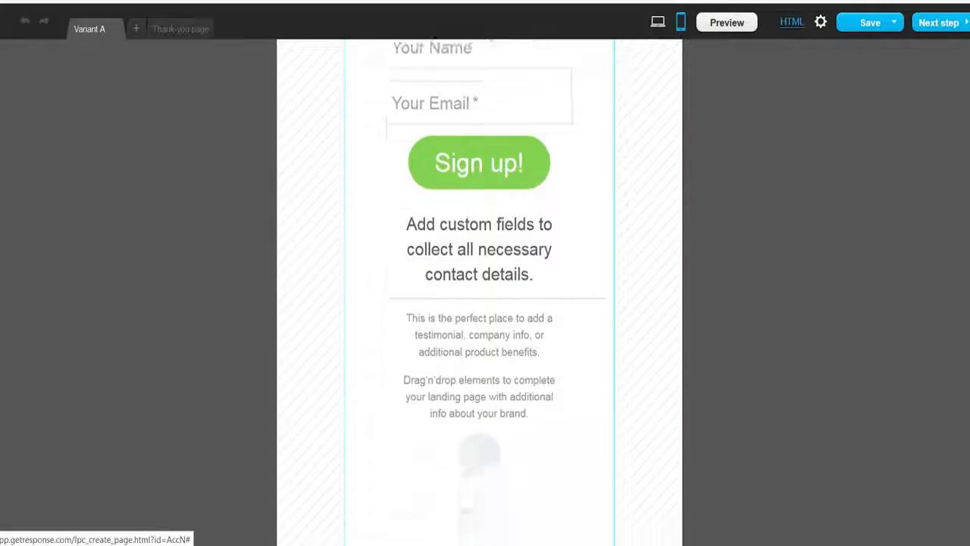
{"action": "left_click", "coordinate": [180, 28]}
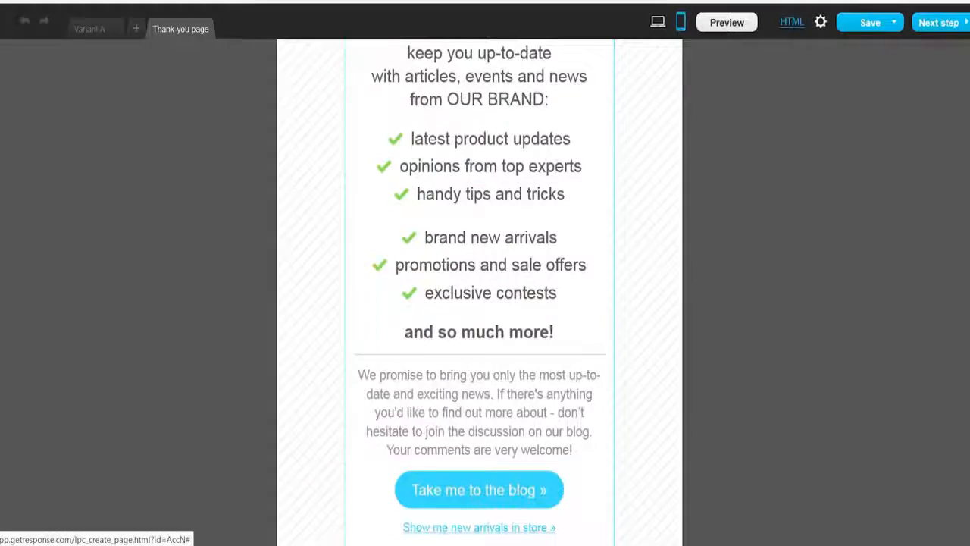
{"action": "left_click", "coordinate": [94, 29]}
{"action": "left_click", "coordinate": [658, 22]}
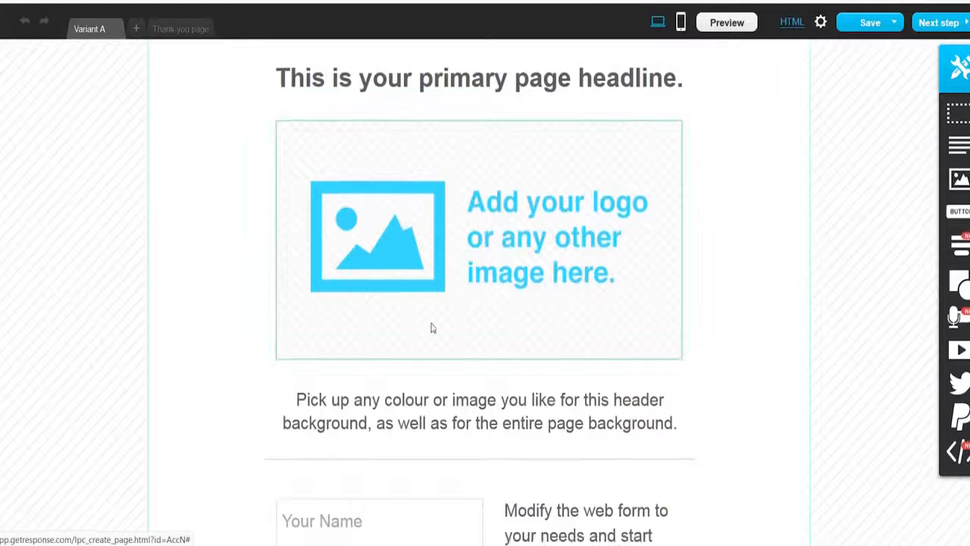
Step: Preview the landing page in desktop and mobile views
{"action": "scroll", "coordinate": [432, 327], "scroll_direction": "down", "scroll_amount": 5}
{"action": "scroll", "coordinate": [433, 327], "scroll_direction": "up", "scroll_amount": 5}
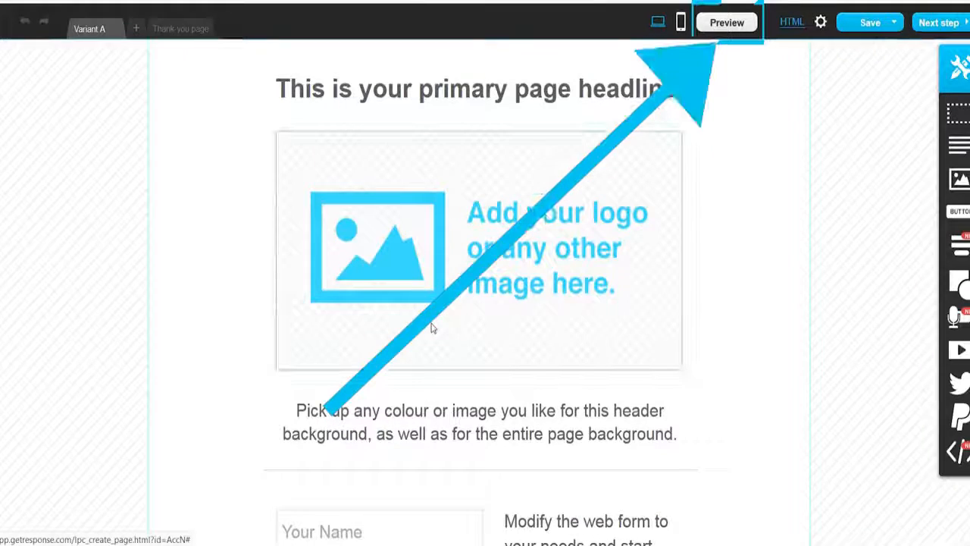
{"action": "left_click", "coordinate": [707, 25]}
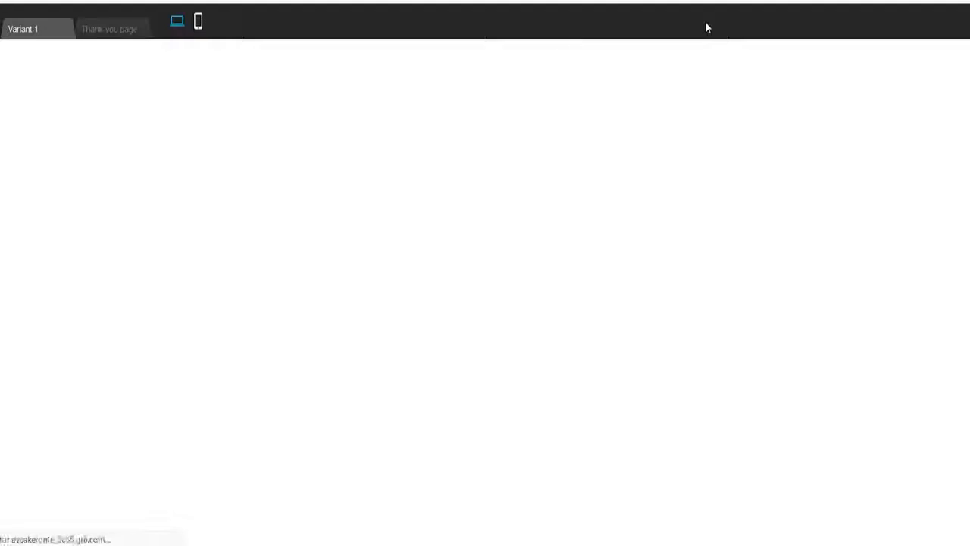
{"action": "left_click_drag", "start_coordinate": [968, 89], "coordinate": [927, 53]}
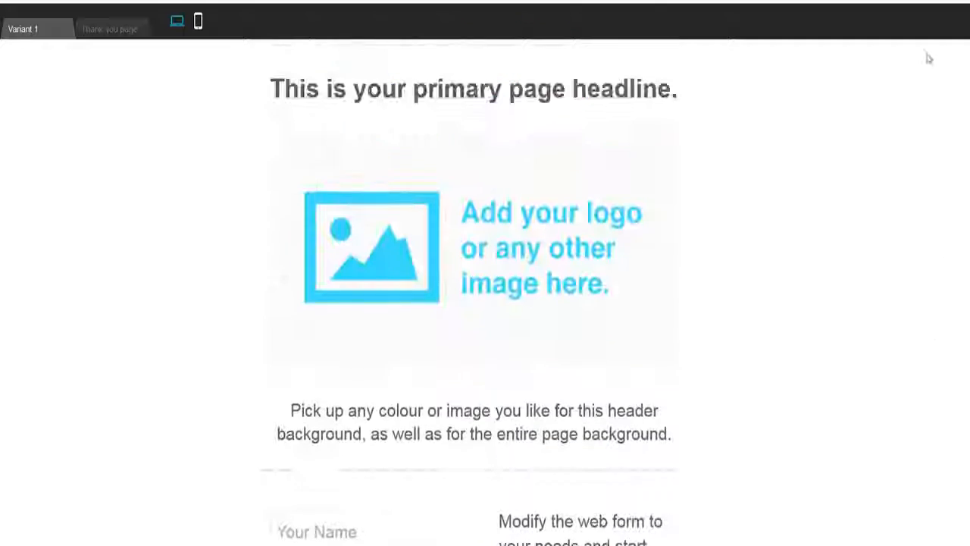
{"action": "left_click", "coordinate": [198, 23]}
{"action": "scroll", "coordinate": [552, 372], "scroll_direction": "down", "scroll_amount": 5}
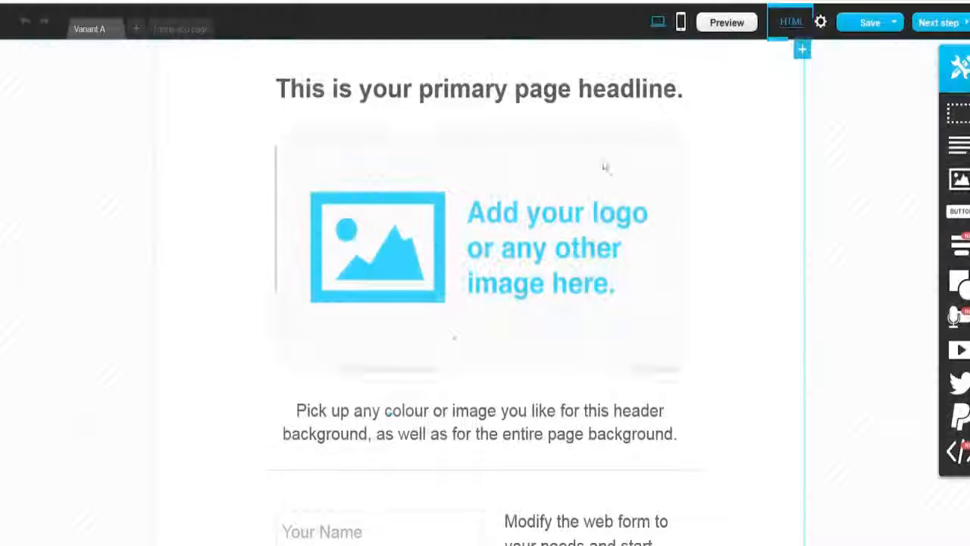
Step: Open the page's HTML code, accept the warning, and review the code before closing it
{"action": "left_click", "coordinate": [790, 23]}
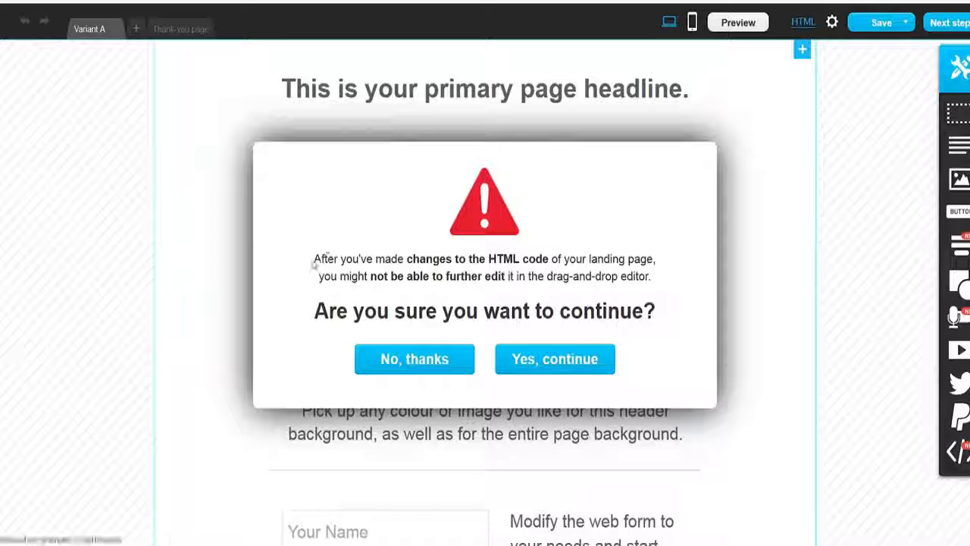
{"action": "left_click_drag", "start_coordinate": [314, 257], "coordinate": [670, 280]}
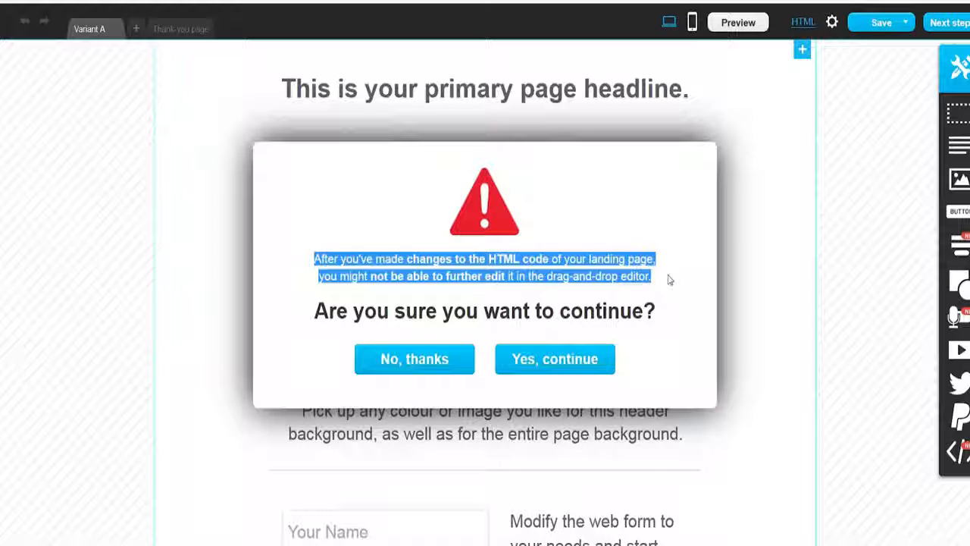
{"action": "left_click", "coordinate": [650, 302]}
{"action": "left_click", "coordinate": [573, 360]}
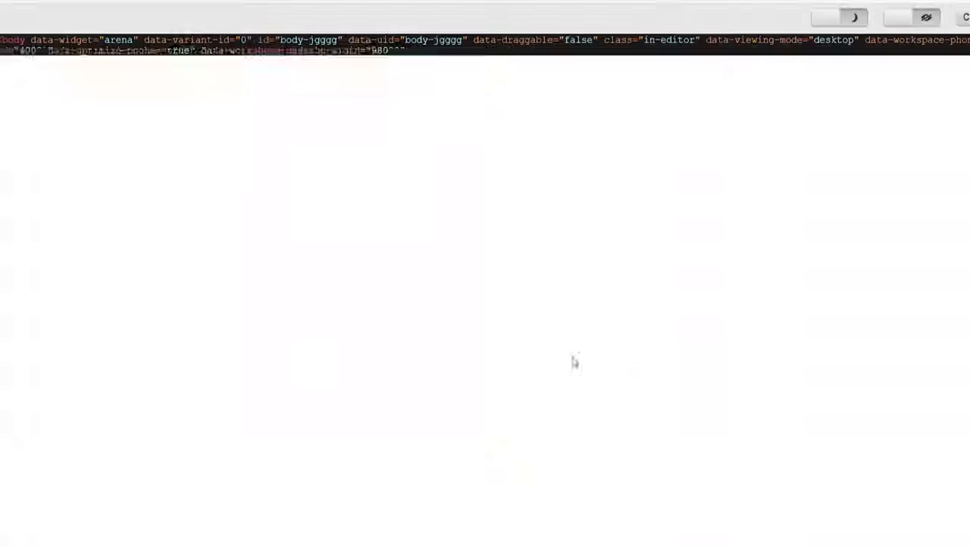
{"action": "scroll", "coordinate": [485, 285], "scroll_direction": "down", "scroll_amount": 10}
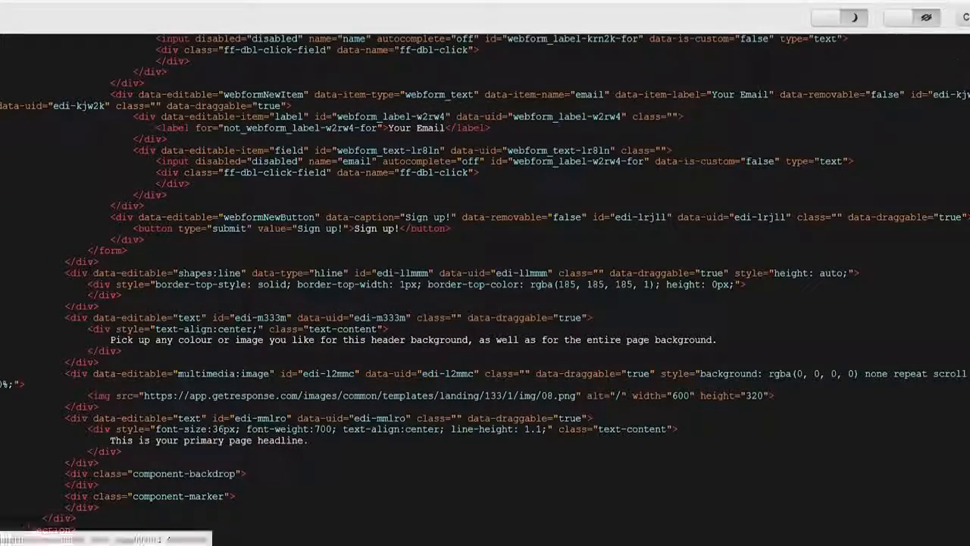
{"action": "left_click", "coordinate": [967, 18]}
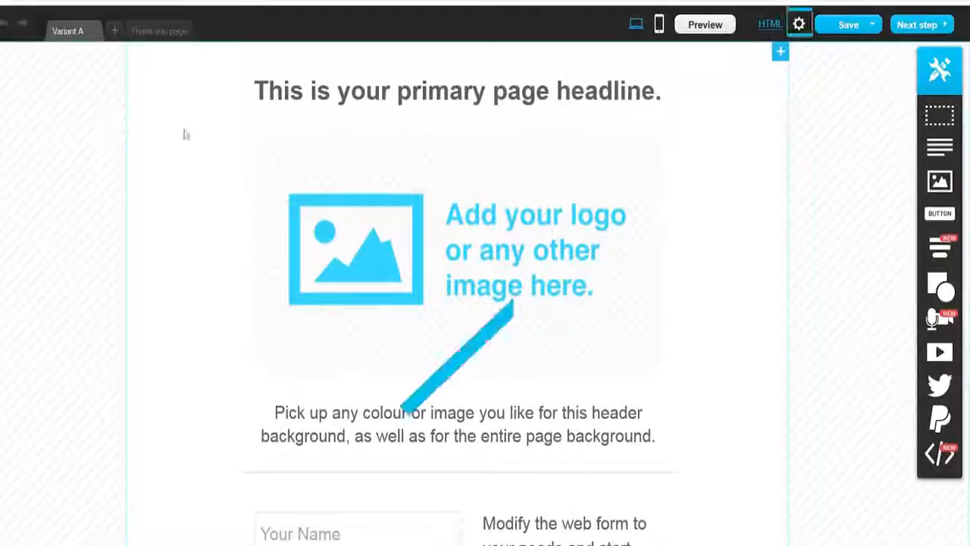
Step: Delete the primary page headline from the top of the page
{"action": "left_click", "coordinate": [798, 25]}
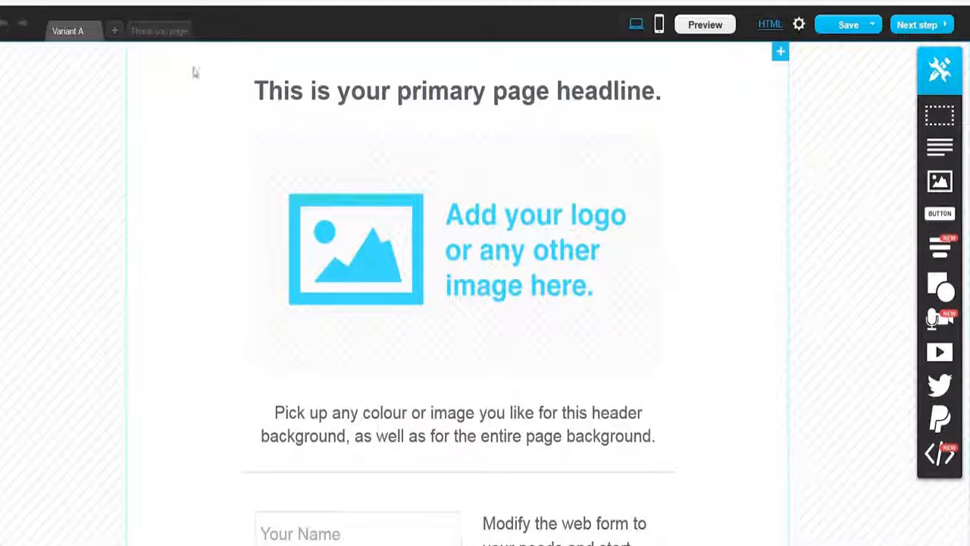
{"action": "left_click", "coordinate": [659, 100]}
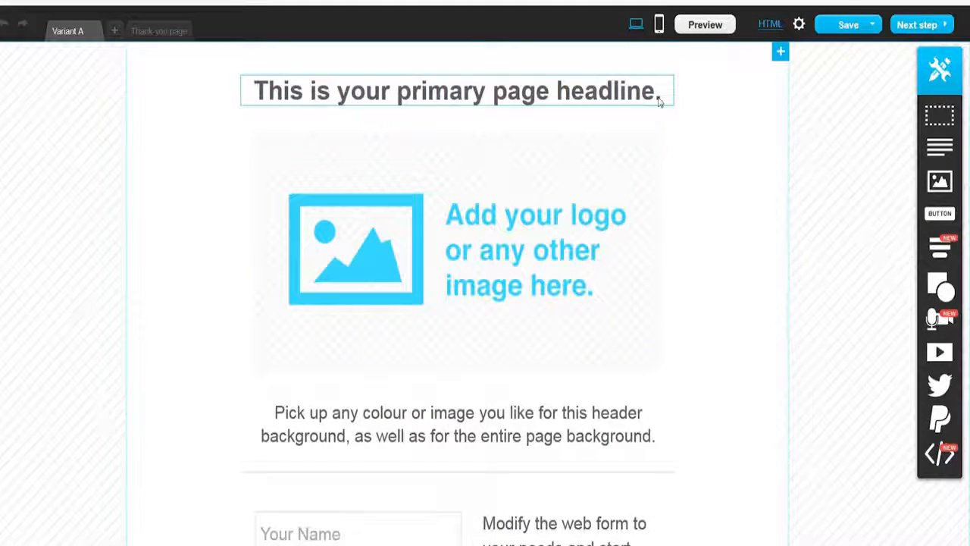
{"action": "left_click", "coordinate": [666, 67]}
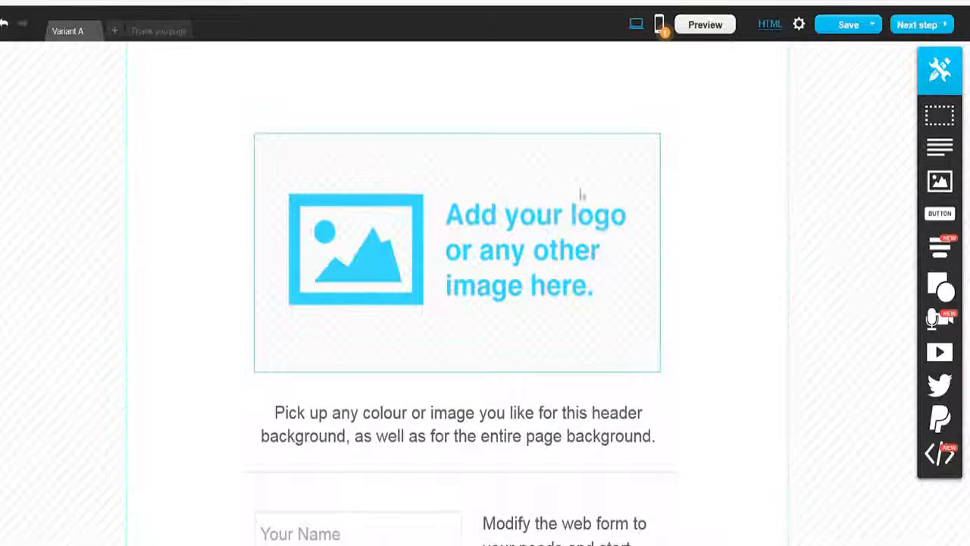
Step: Delete the logo image placeholder and the background description text beneath it
{"action": "scroll", "coordinate": [578, 173], "scroll_direction": "down", "scroll_amount": 2}
{"action": "scroll", "coordinate": [578, 160], "scroll_direction": "up", "scroll_amount": 2}
{"action": "left_click", "coordinate": [611, 207]}
{"action": "left_click", "coordinate": [658, 130]}
{"action": "scroll", "coordinate": [553, 268], "scroll_direction": "down", "scroll_amount": 3}
{"action": "left_click", "coordinate": [592, 187]}
{"action": "left_click", "coordinate": [671, 161]}
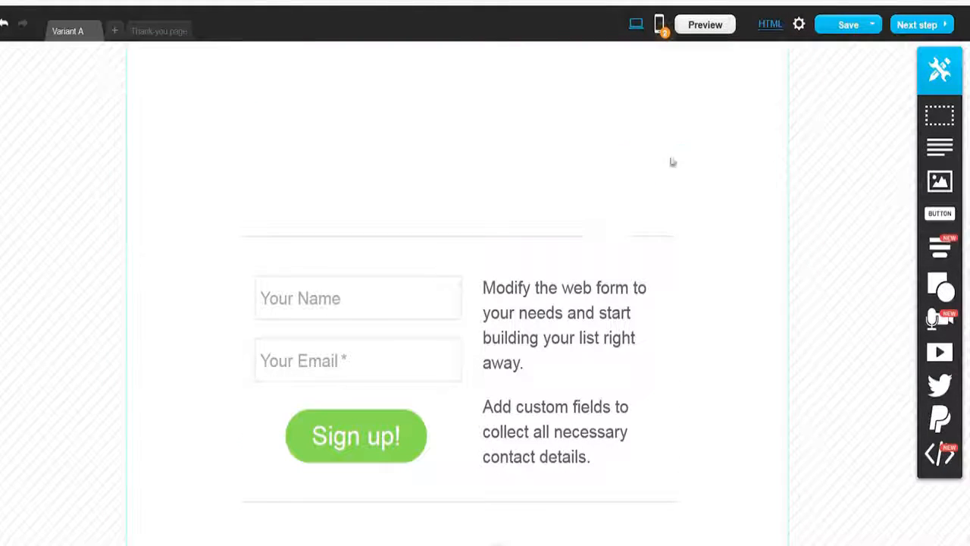
Step: Delete the placeholder web form and both description texts beside it
{"action": "left_click", "coordinate": [618, 237]}
{"action": "left_click", "coordinate": [666, 246]}
{"action": "left_click", "coordinate": [627, 301]}
{"action": "left_click", "coordinate": [655, 265]}
{"action": "left_click", "coordinate": [396, 304]}
{"action": "left_click", "coordinate": [456, 283]}
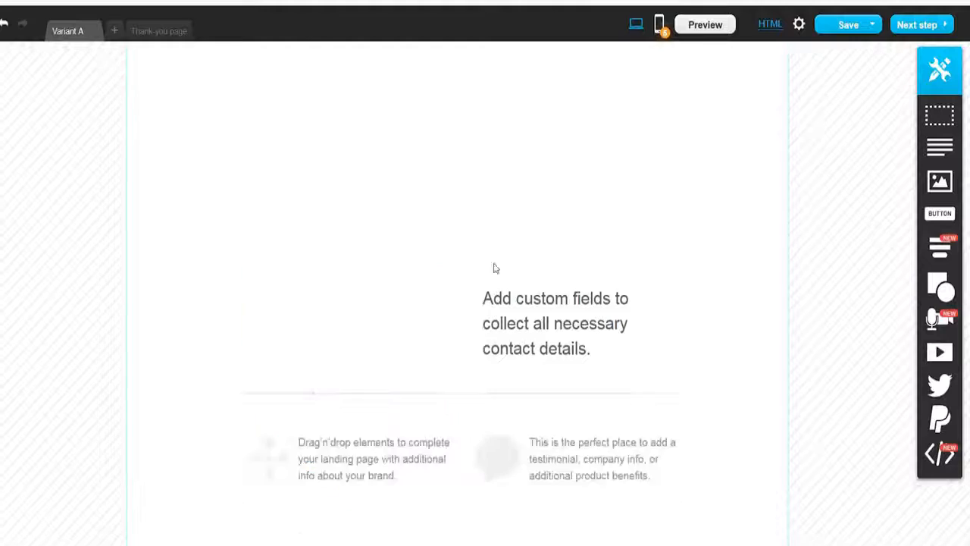
{"action": "left_click", "coordinate": [584, 259]}
{"action": "left_click", "coordinate": [656, 243]}
{"action": "left_click", "coordinate": [657, 232]}
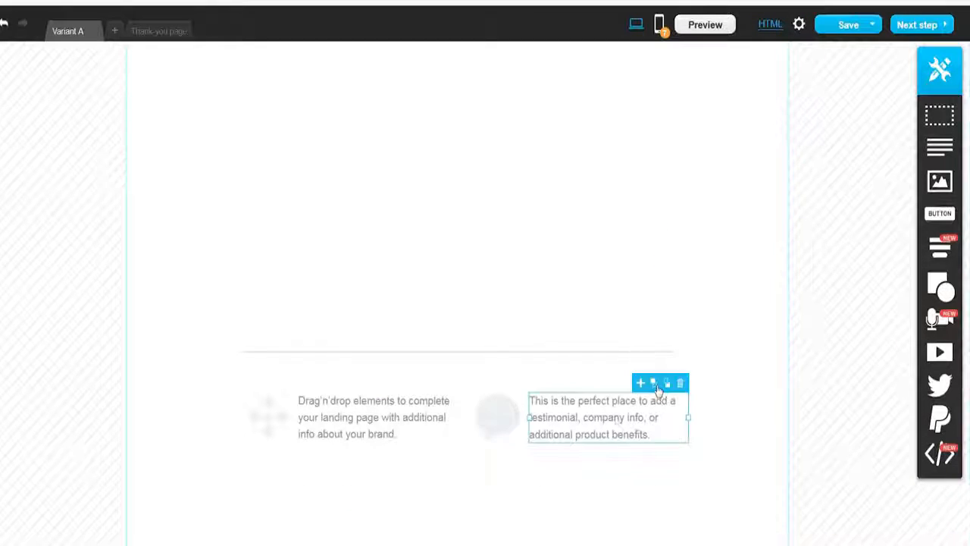
Step: Delete the remaining feature texts and icons from the lower part of the page
{"action": "left_click", "coordinate": [531, 364]}
{"action": "left_click", "coordinate": [639, 405]}
{"action": "left_click", "coordinate": [447, 392]}
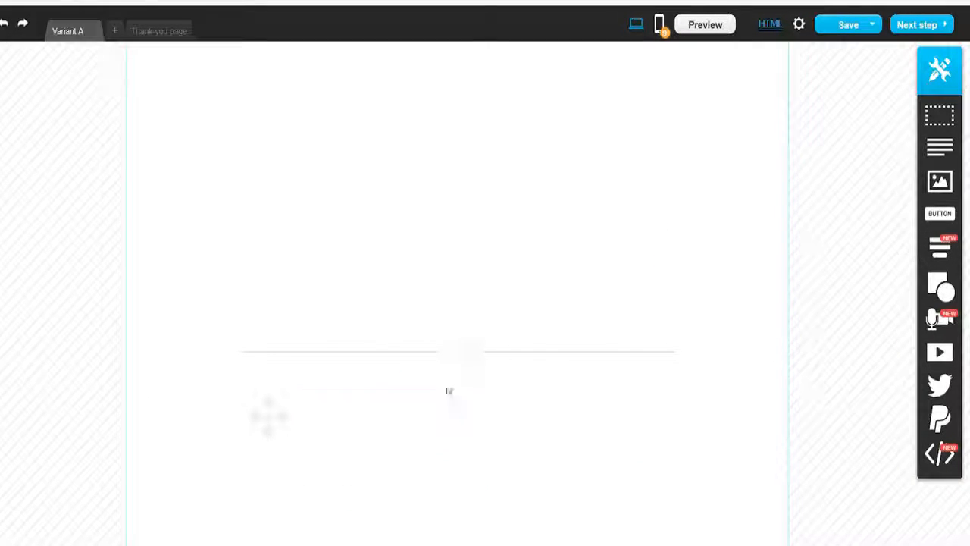
{"action": "left_click", "coordinate": [456, 357]}
{"action": "left_click", "coordinate": [667, 359]}
{"action": "left_click", "coordinate": [693, 448]}
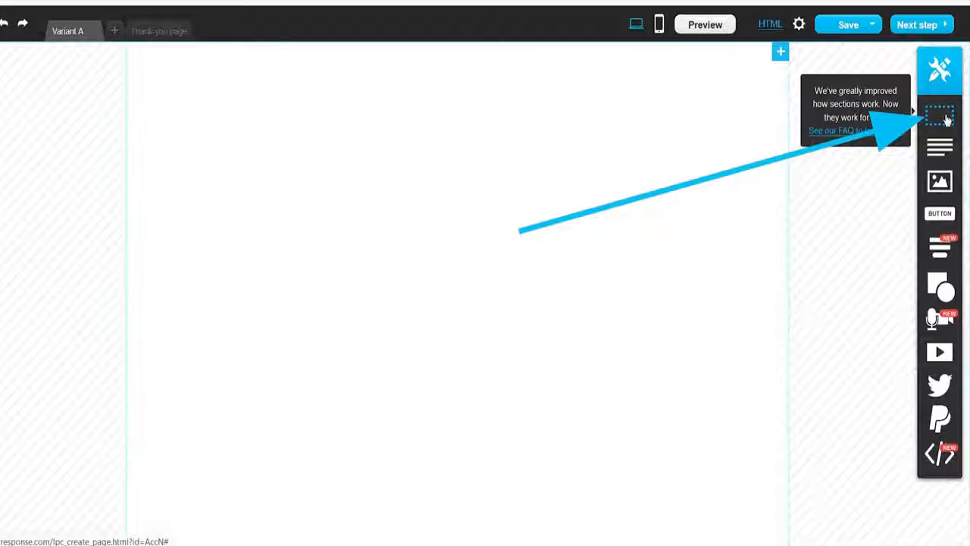
Step: Add a new page section beneath the main area and extend its lower edge
{"action": "left_click_drag", "start_coordinate": [945, 120], "coordinate": [454, 87]}
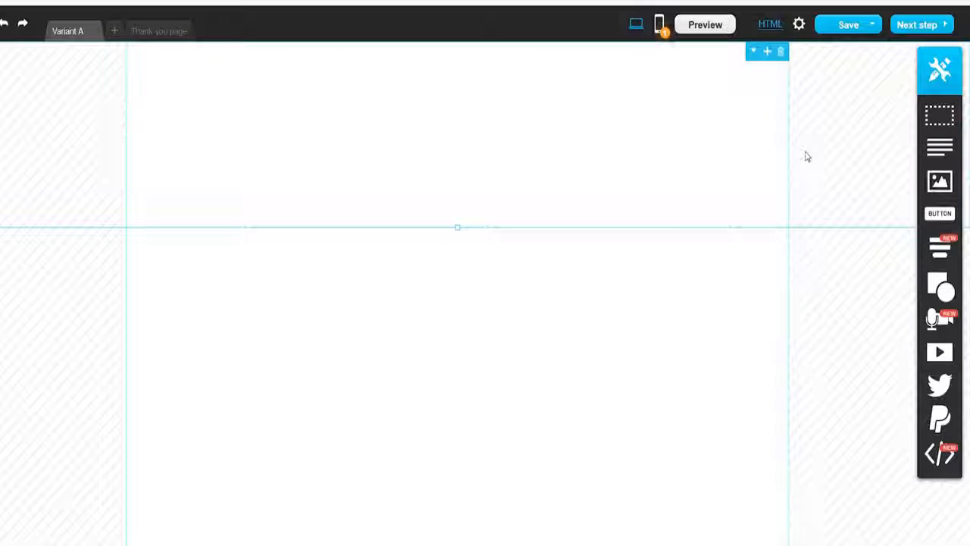
{"action": "left_click", "coordinate": [782, 54]}
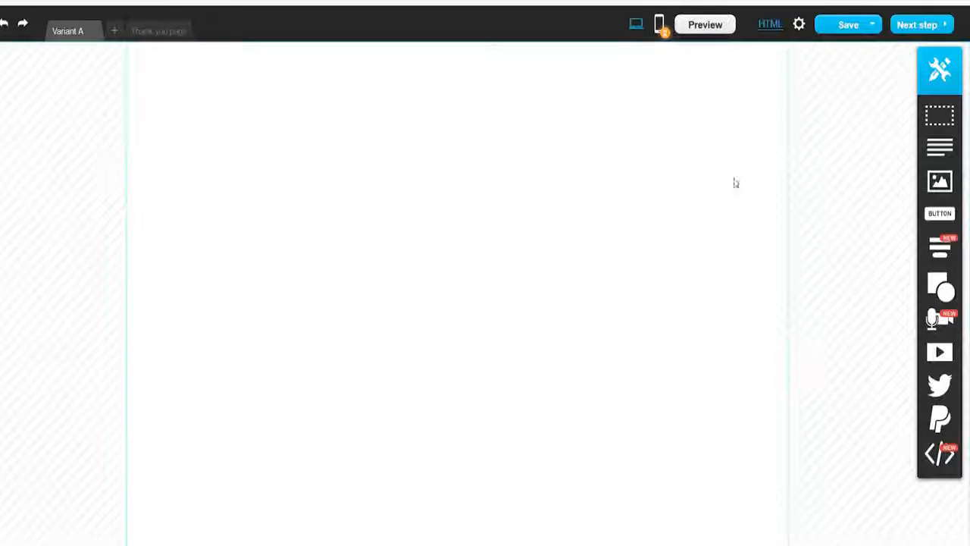
{"action": "left_click_drag", "start_coordinate": [933, 132], "coordinate": [293, 520]}
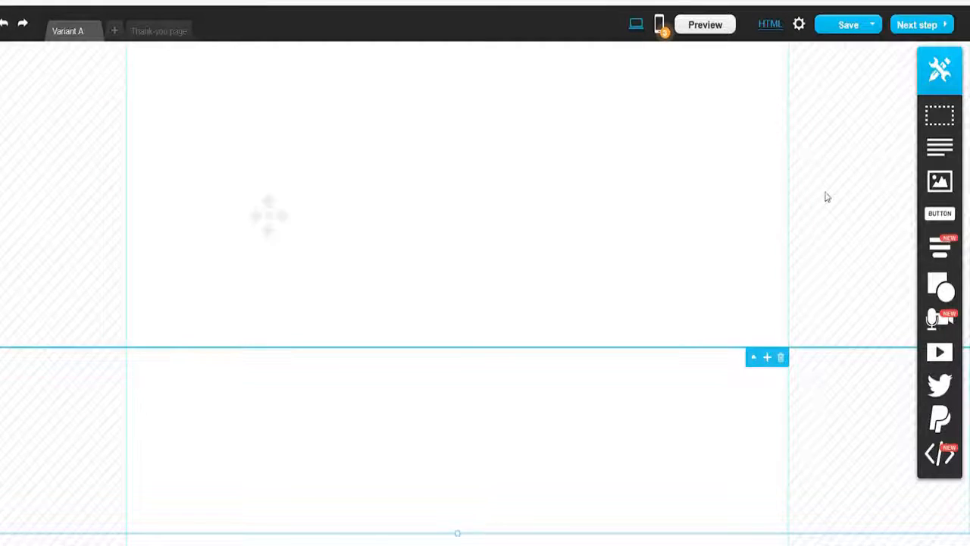
{"action": "left_click_drag", "start_coordinate": [457, 365], "coordinate": [492, 526]}
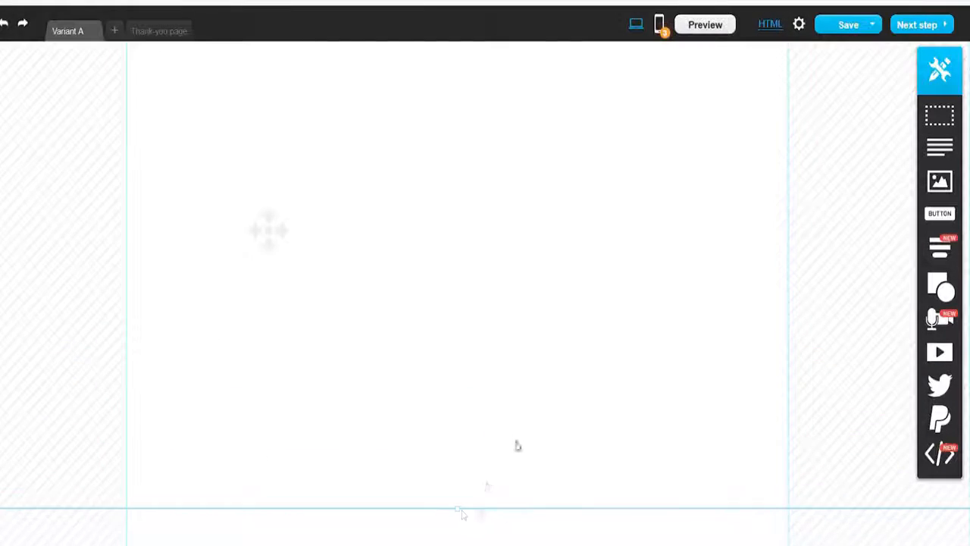
{"action": "scroll", "coordinate": [530, 476], "scroll_direction": "down", "scroll_amount": 2}
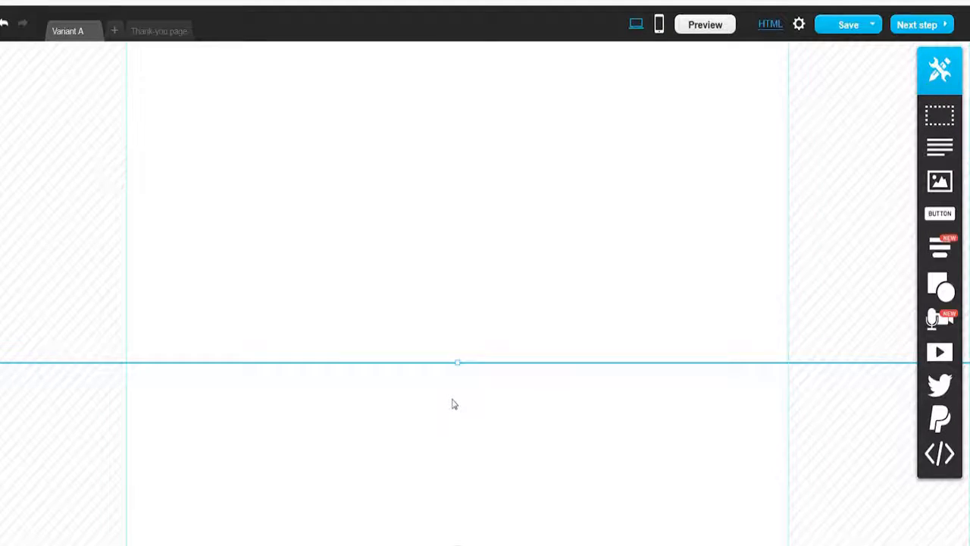
Step: Fill the new section with solid colour #30D1FF at full opacity and reduce its height
{"action": "double_click", "coordinate": [453, 404]}
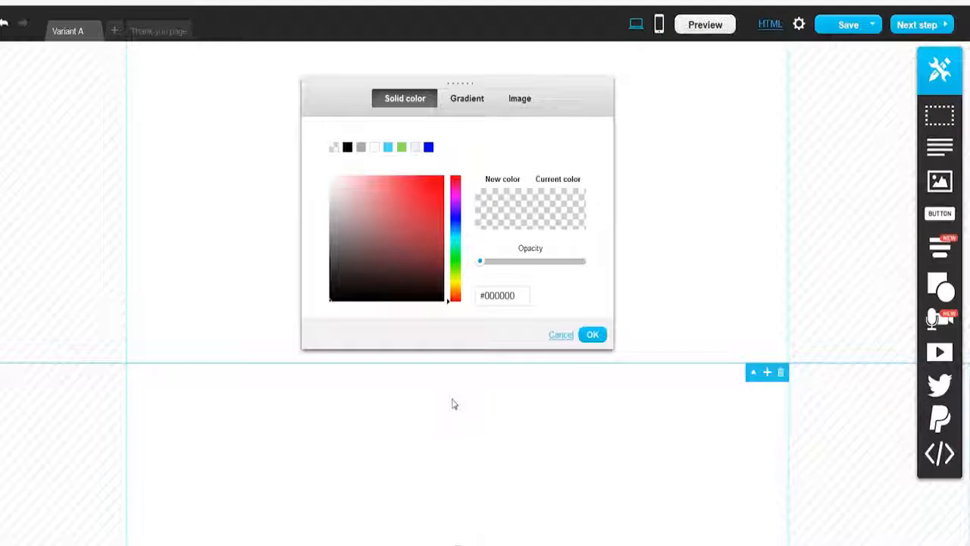
{"action": "left_click", "coordinate": [388, 148]}
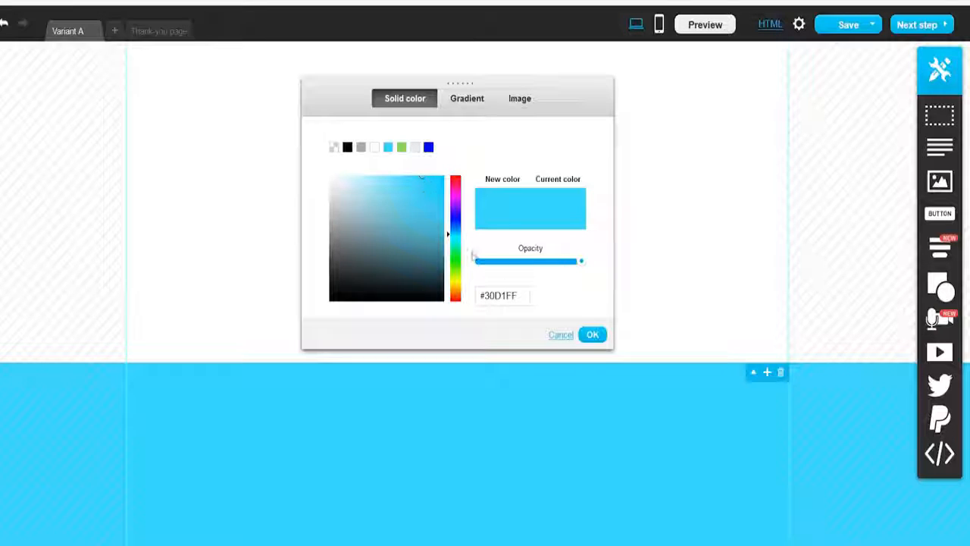
{"action": "left_click_drag", "start_coordinate": [581, 265], "coordinate": [599, 273]}
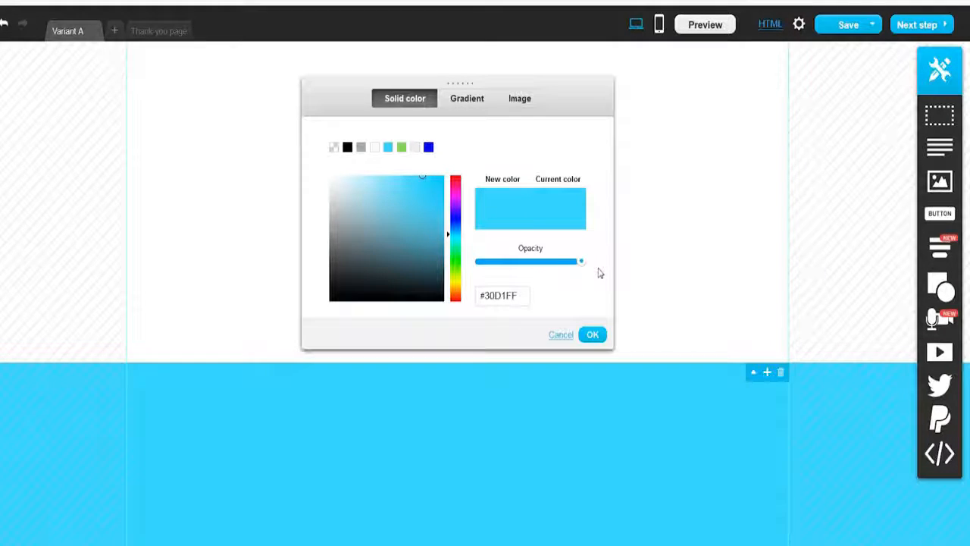
{"action": "left_click", "coordinate": [595, 335]}
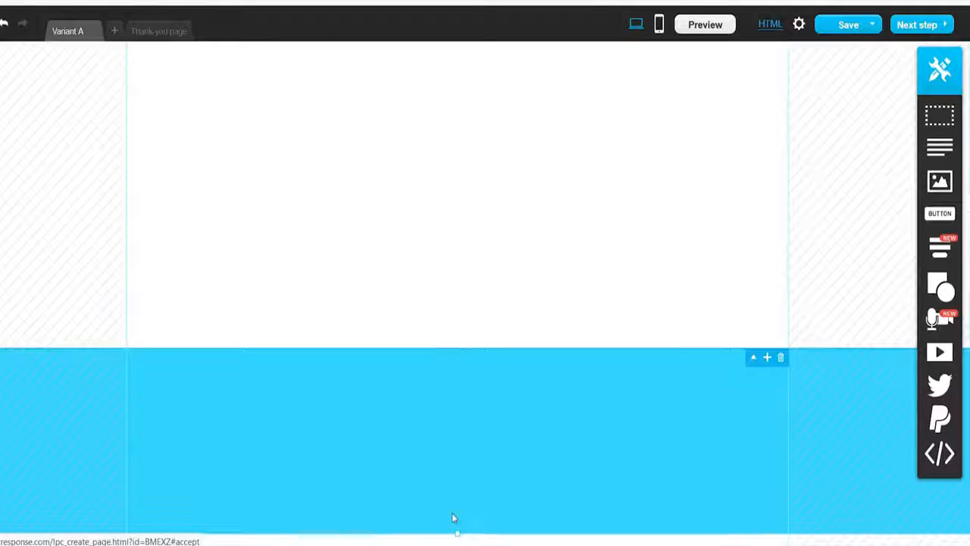
{"action": "left_click_drag", "start_coordinate": [457, 533], "coordinate": [457, 437]}
{"action": "scroll", "coordinate": [496, 277], "scroll_direction": "up", "scroll_amount": 1}
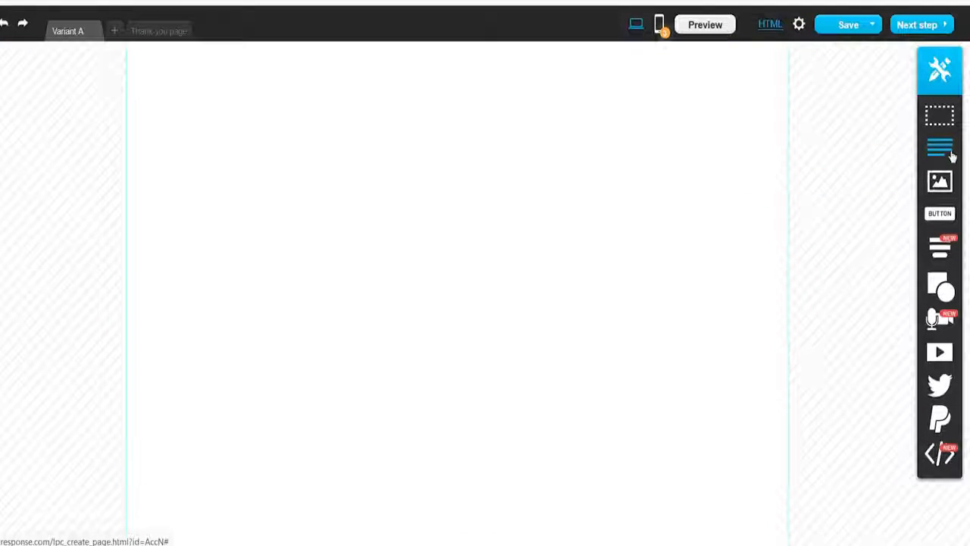
Step: Add a text block at the top reading "FREE GUIDE:" and "How To Build A Money-Making Blog" on a second line
{"action": "left_click_drag", "start_coordinate": [952, 156], "coordinate": [455, 114]}
{"action": "triple_click", "coordinate": [504, 114]}
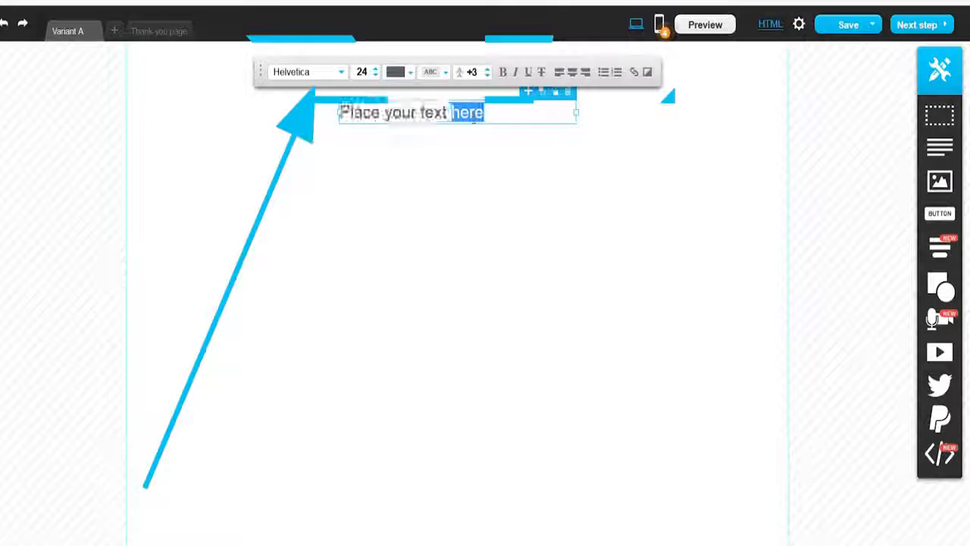
{"action": "type", "text": "FREE G"}
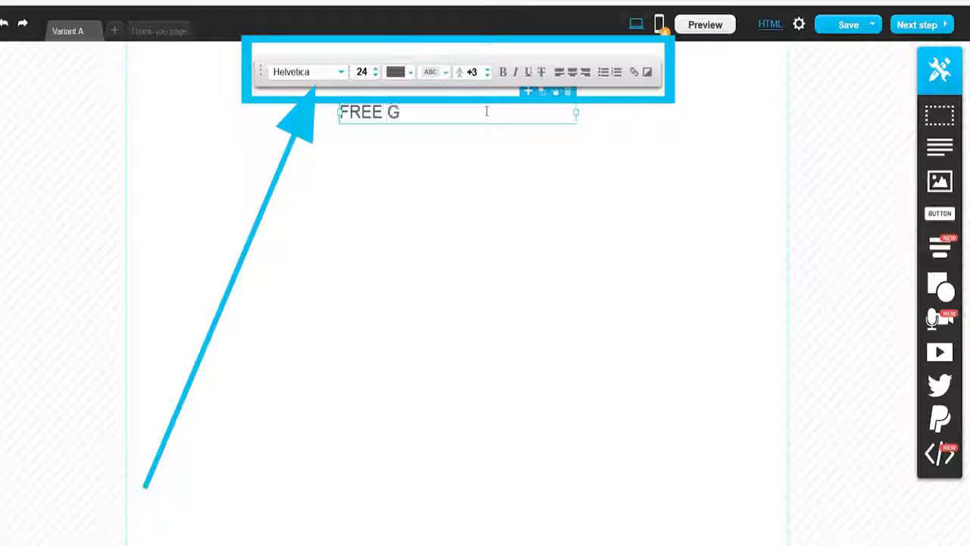
{"action": "type", "text": "UIDE:"}
{"action": "key", "text": "Return"}
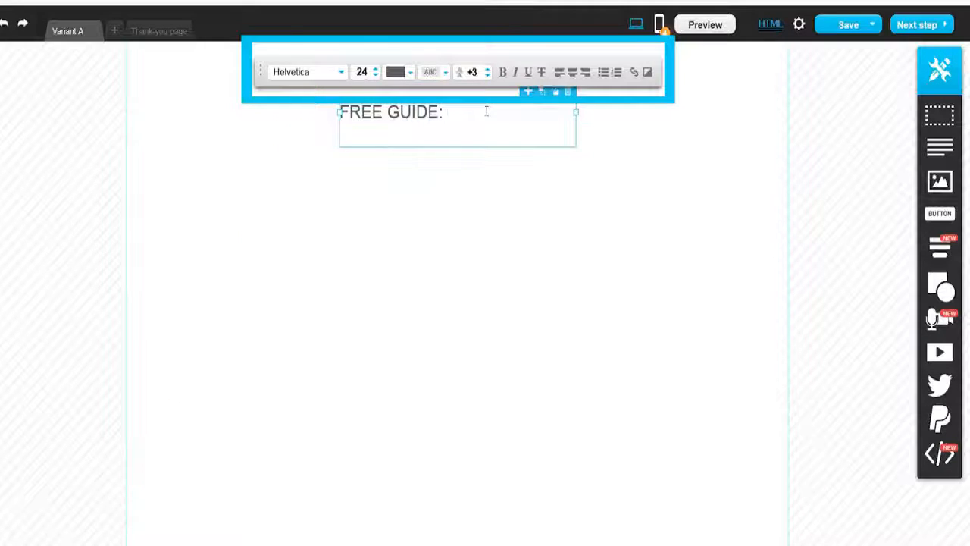
{"action": "type", "text": "HO"}
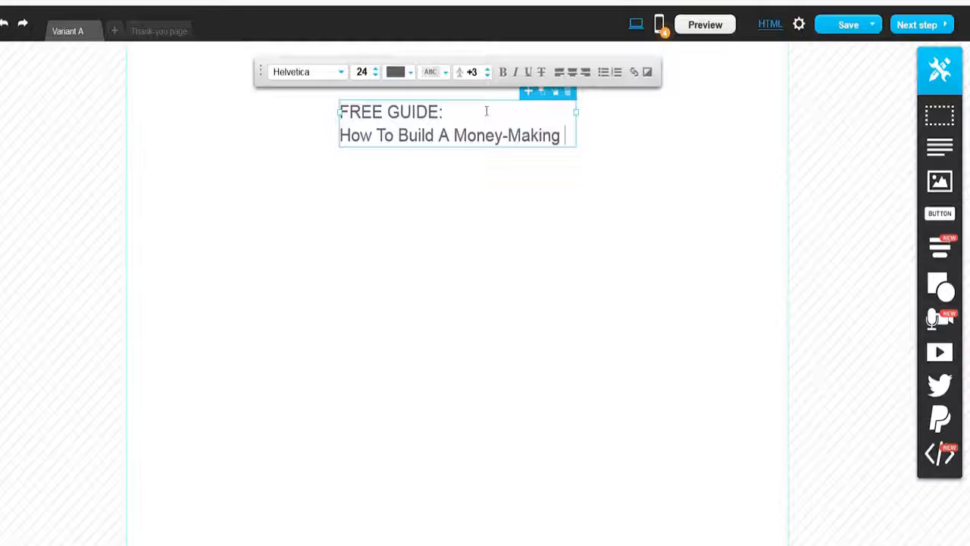
{"action": "key", "text": "BackSpace"}
{"action": "key", "text": "BackSpace"}
{"action": "key", "text": "BackSpace"}
{"action": "key", "text": "BackSpace"}
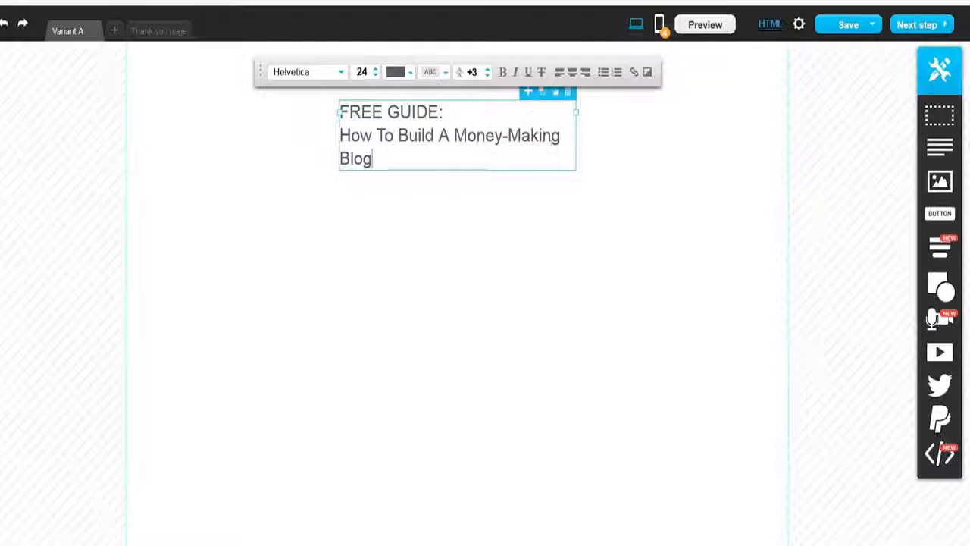
Step: Make the headline's "How To Build A Money-Making Blog" part bold
{"action": "left_click_drag", "start_coordinate": [372, 158], "coordinate": [340, 110]}
{"action": "left_click", "coordinate": [368, 158]}
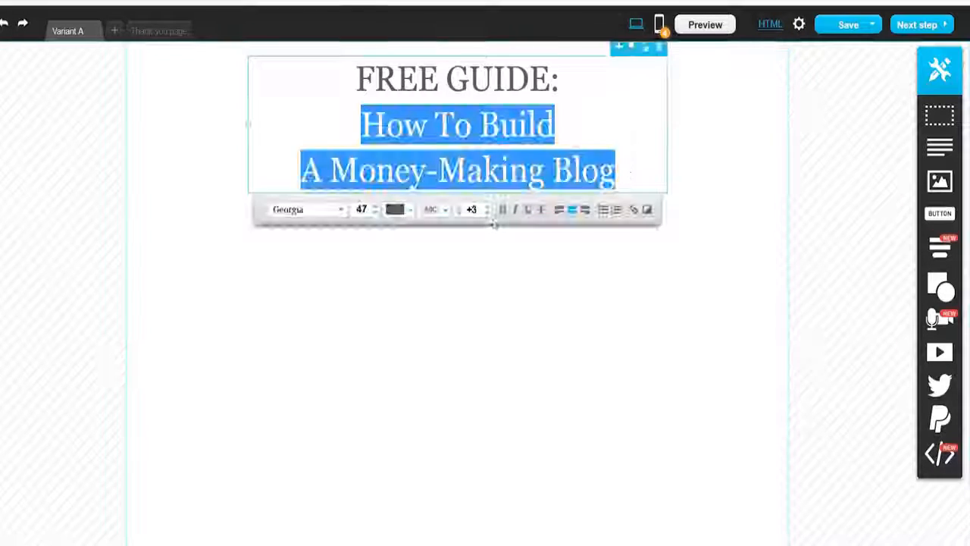
{"action": "left_click", "coordinate": [502, 209]}
{"action": "left_click", "coordinate": [739, 227]}
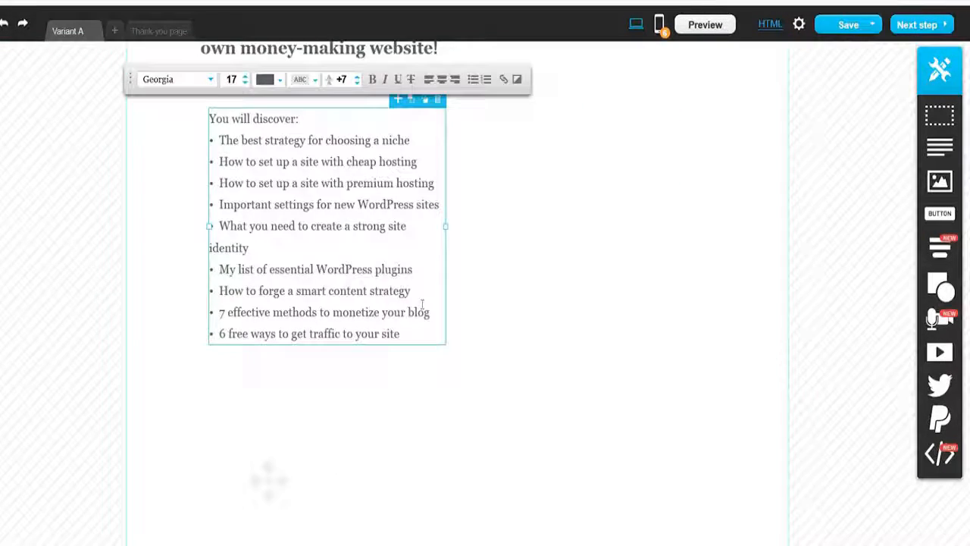
Step: Arrange the "Download my guide for FREE" text and the "You will discover" bullet list below the headline
{"action": "scroll", "coordinate": [288, 369], "scroll_direction": "up", "scroll_amount": 2}
{"action": "left_click_drag", "start_coordinate": [288, 369], "coordinate": [288, 364]}
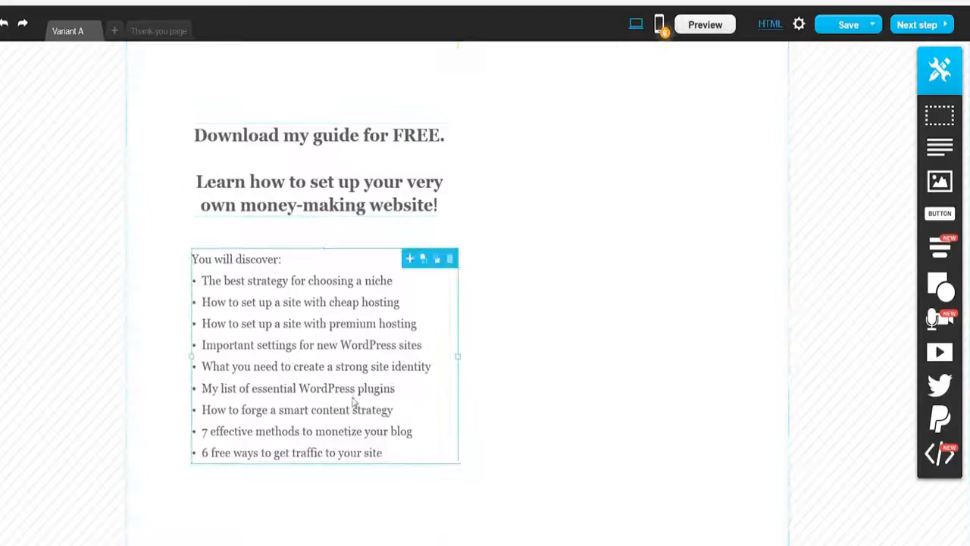
{"action": "double_click", "coordinate": [357, 401]}
{"action": "left_click", "coordinate": [243, 219]}
{"action": "left_click", "coordinate": [558, 363]}
{"action": "left_click_drag", "start_coordinate": [459, 379], "coordinate": [481, 386]}
{"action": "left_click_drag", "start_coordinate": [295, 349], "coordinate": [285, 358]}
{"action": "scroll", "coordinate": [647, 384], "scroll_direction": "up", "scroll_amount": 1}
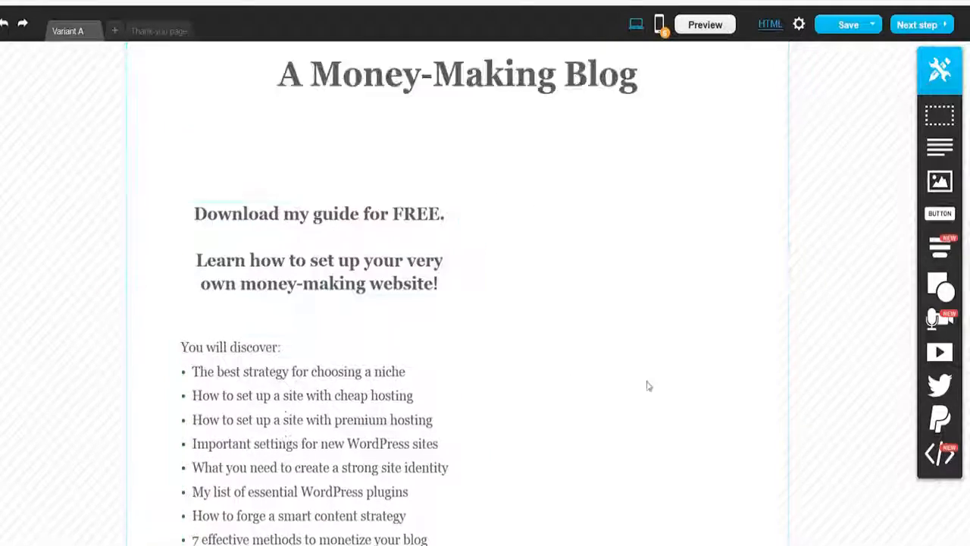
Step: Reposition the 5-day email course paragraph and the other text blocks beneath the bullet list
{"action": "scroll", "coordinate": [574, 299], "scroll_direction": "down", "scroll_amount": 4}
{"action": "left_click_drag", "start_coordinate": [353, 275], "coordinate": [419, 270]}
{"action": "scroll", "coordinate": [574, 299], "scroll_direction": "up", "scroll_amount": 2}
{"action": "double_click", "coordinate": [326, 307]}
{"action": "left_click", "coordinate": [355, 155]}
{"action": "left_click", "coordinate": [355, 155]}
{"action": "left_click", "coordinate": [493, 387]}
{"action": "scroll", "coordinate": [463, 394], "scroll_direction": "down", "scroll_amount": 3}
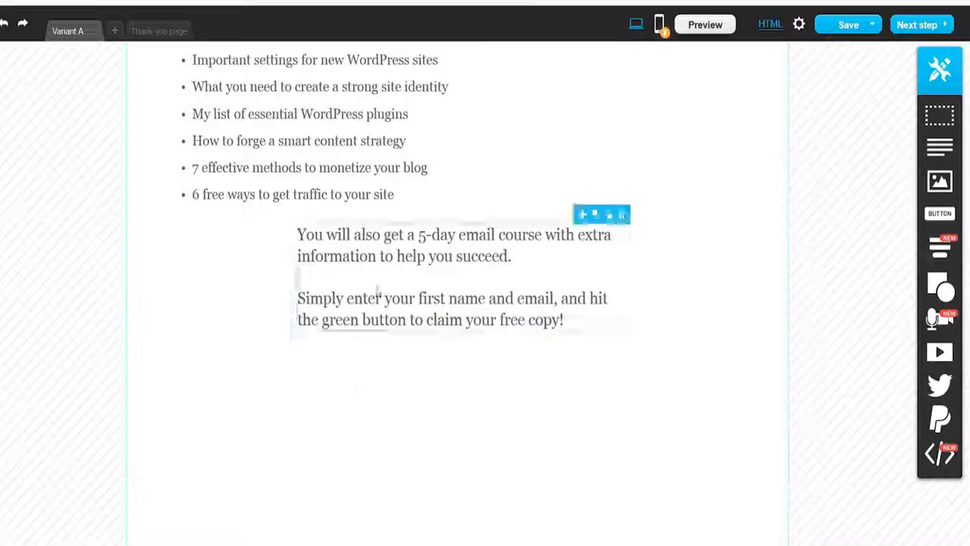
{"action": "left_click_drag", "start_coordinate": [377, 293], "coordinate": [261, 326]}
{"action": "double_click", "coordinate": [372, 267]}
{"action": "left_click", "coordinate": [500, 454]}
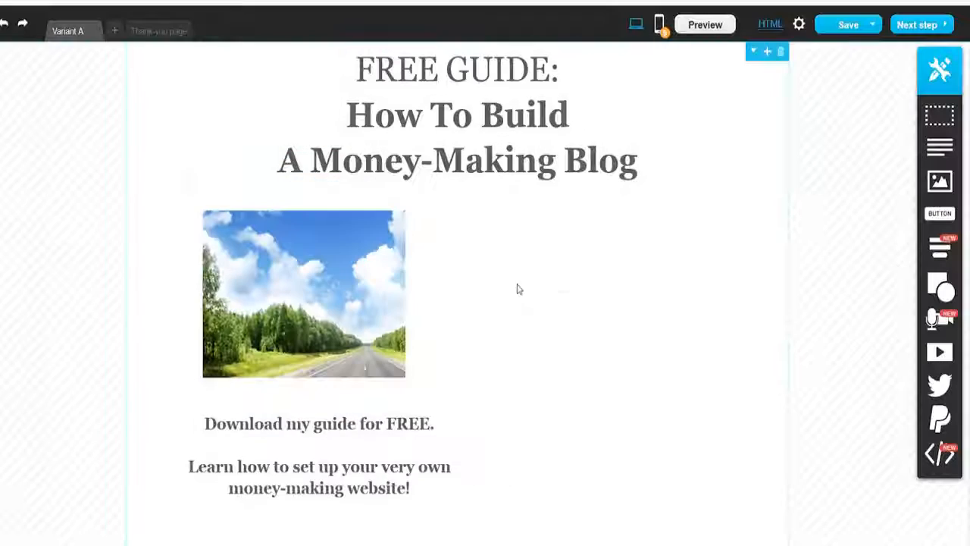
Step: Place the book cover image below the headline and shrink the EV logo in the top-left corner
{"action": "left_click", "coordinate": [347, 313]}
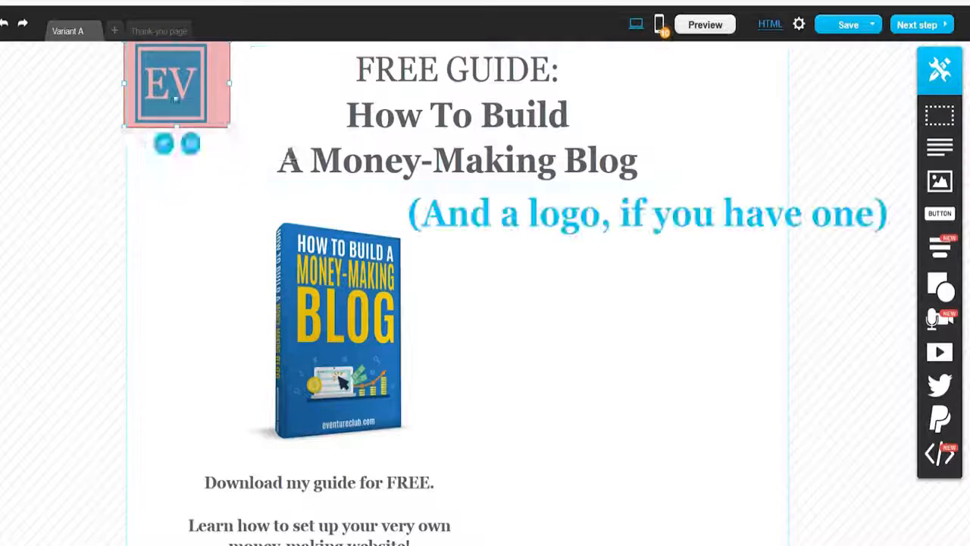
{"action": "left_click", "coordinate": [160, 82]}
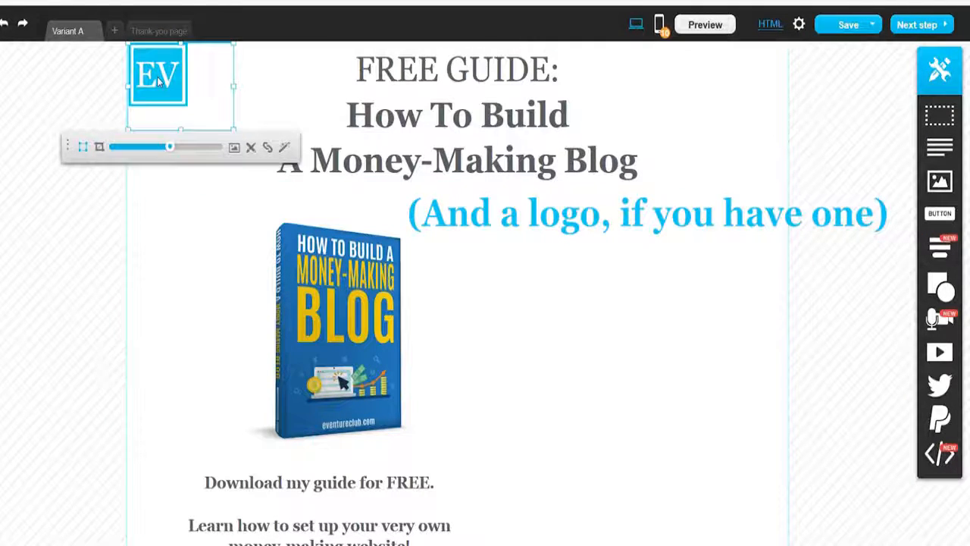
{"action": "left_click", "coordinate": [862, 342]}
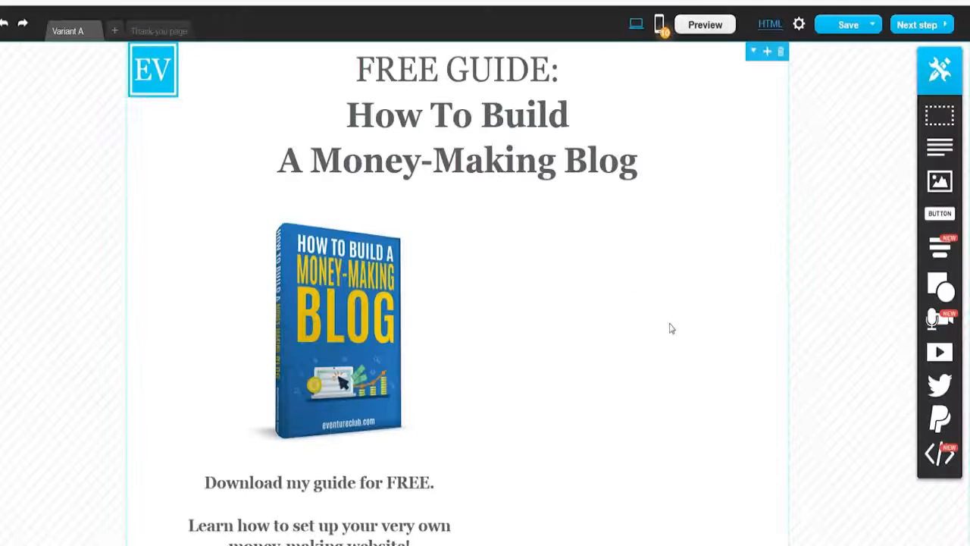
{"action": "left_click_drag", "start_coordinate": [946, 215], "coordinate": [587, 304]}
{"action": "double_click", "coordinate": [588, 305]}
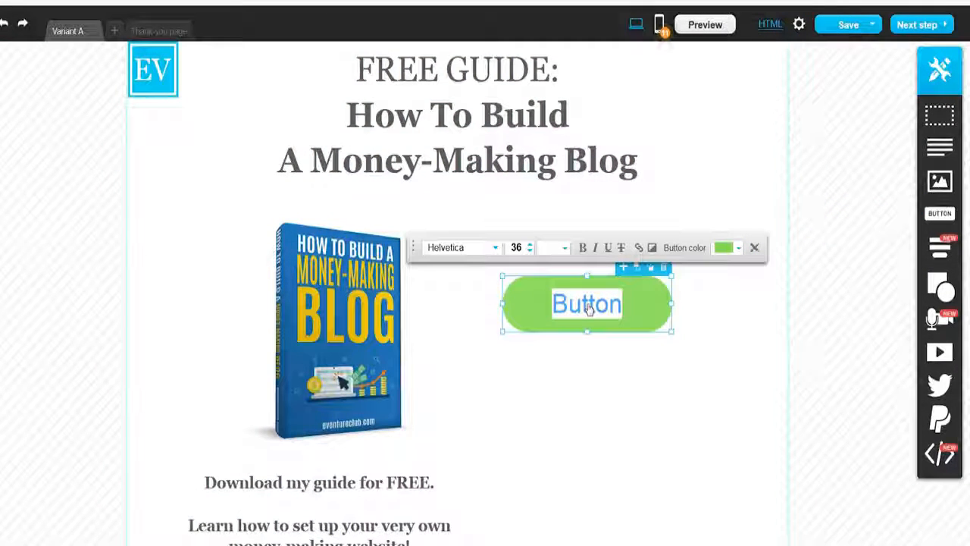
{"action": "left_click", "coordinate": [637, 250]}
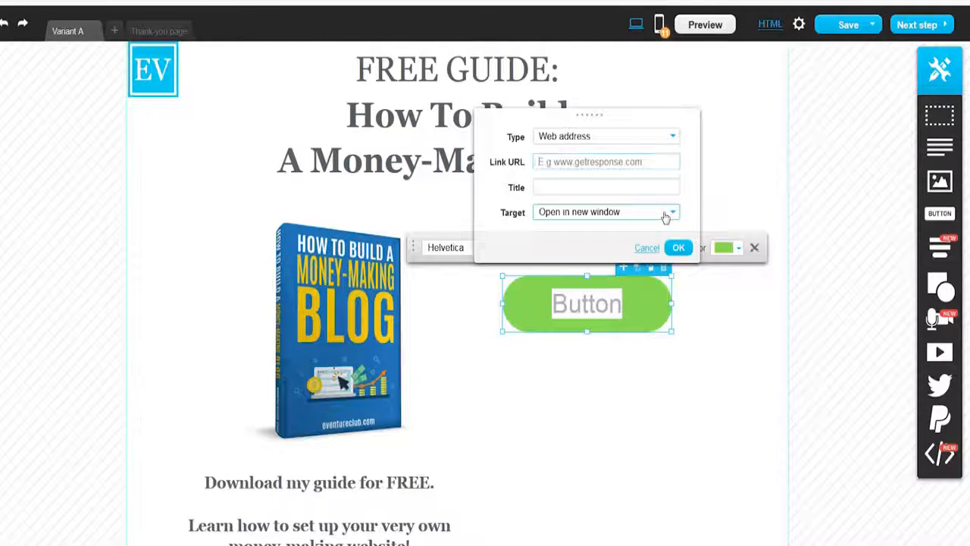
{"action": "left_click", "coordinate": [679, 248]}
{"action": "left_click", "coordinate": [755, 247]}
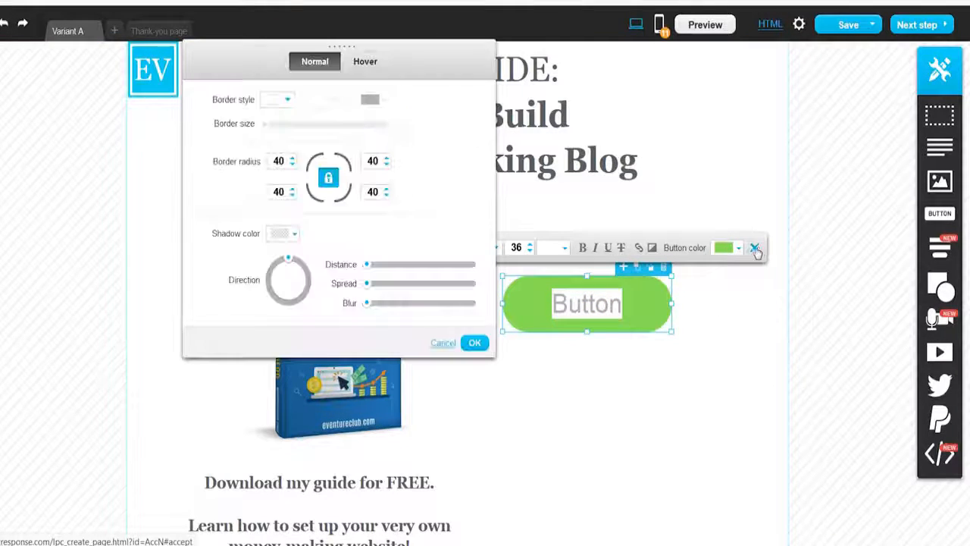
{"action": "left_click", "coordinate": [473, 343]}
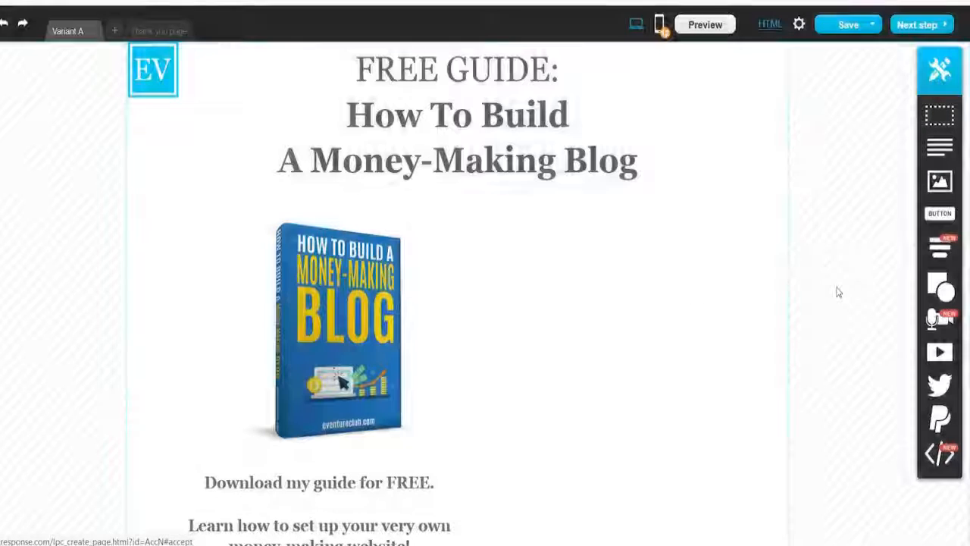
Step: Add a static sign-up form beside the book cover and move it lower
{"action": "mouse_move", "coordinate": [945, 254]}
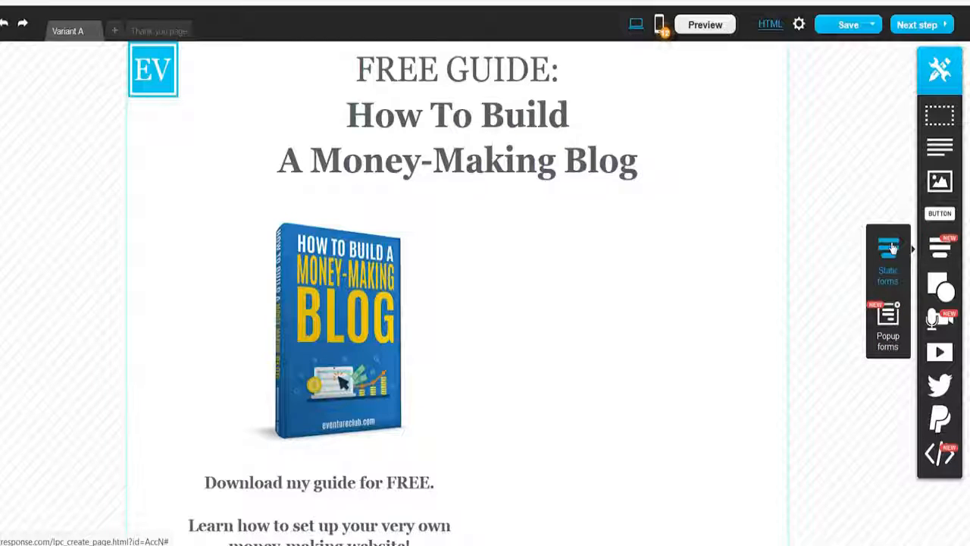
{"action": "left_click_drag", "start_coordinate": [891, 249], "coordinate": [618, 365]}
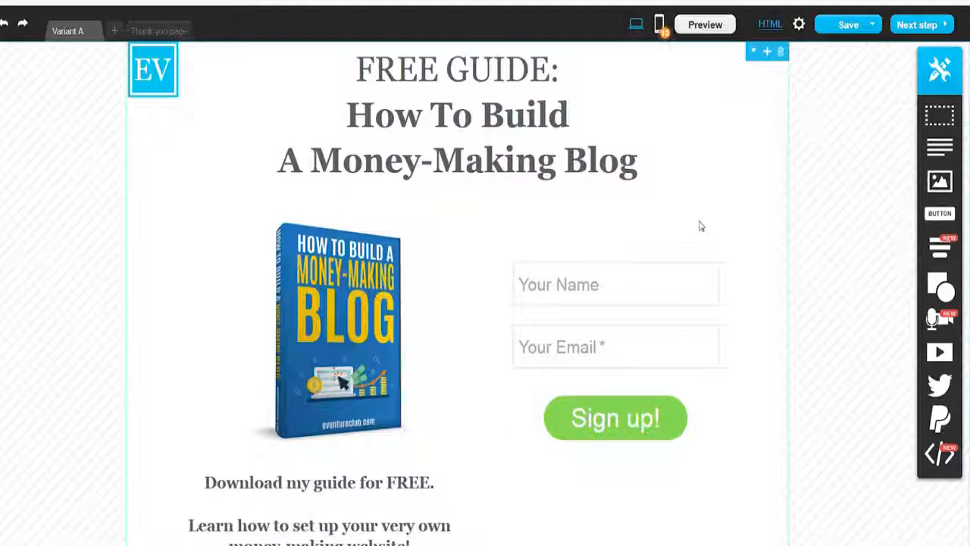
{"action": "left_click_drag", "start_coordinate": [628, 317], "coordinate": [631, 402]}
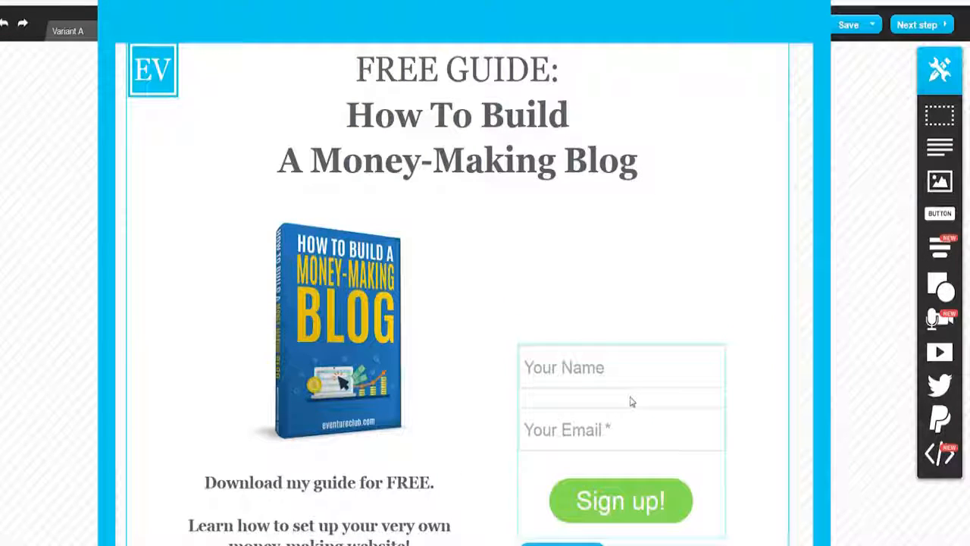
Step: Set the font size of the "Claim Your Free Copy" sign-up button to 25
{"action": "left_click_drag", "start_coordinate": [631, 402], "coordinate": [632, 400]}
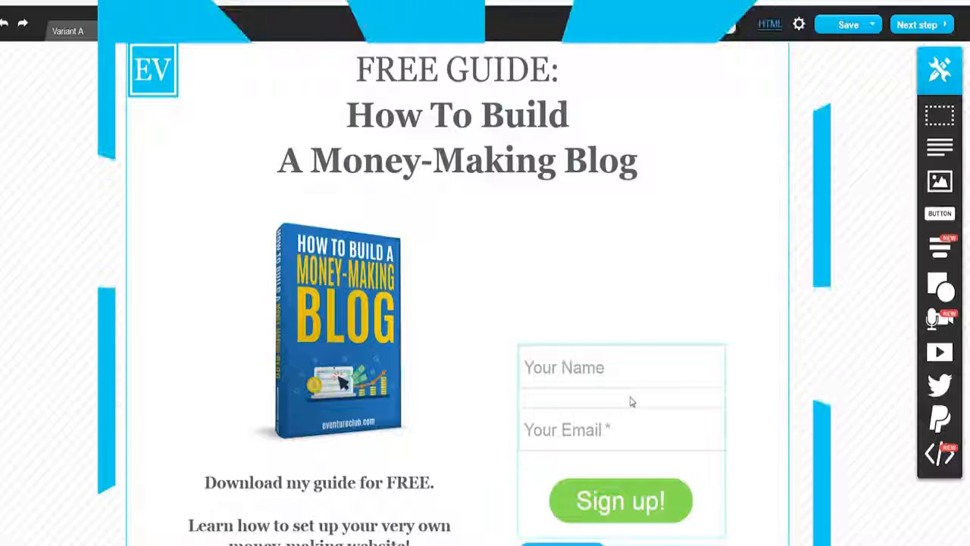
{"action": "scroll", "coordinate": [682, 351], "scroll_direction": "down", "scroll_amount": 2}
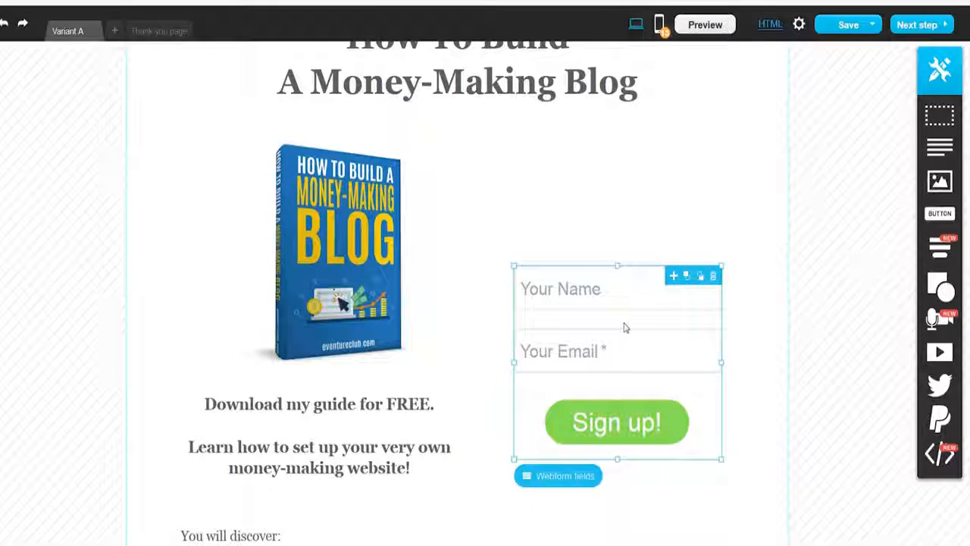
{"action": "left_click_drag", "start_coordinate": [625, 327], "coordinate": [649, 333]}
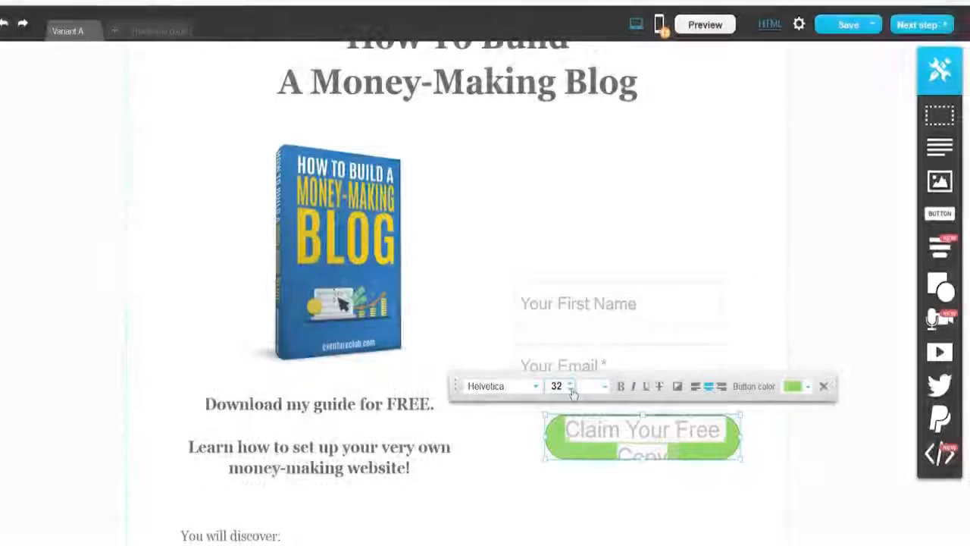
{"action": "left_click", "coordinate": [569, 384]}
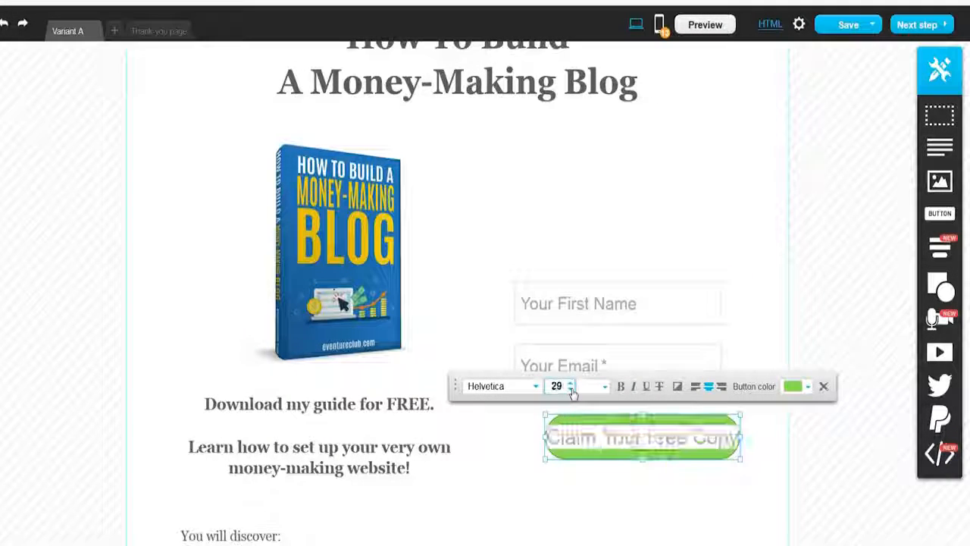
{"action": "left_click", "coordinate": [570, 390]}
{"action": "left_click", "coordinate": [570, 389]}
{"action": "left_click", "coordinate": [571, 389]}
{"action": "left_click", "coordinate": [727, 445]}
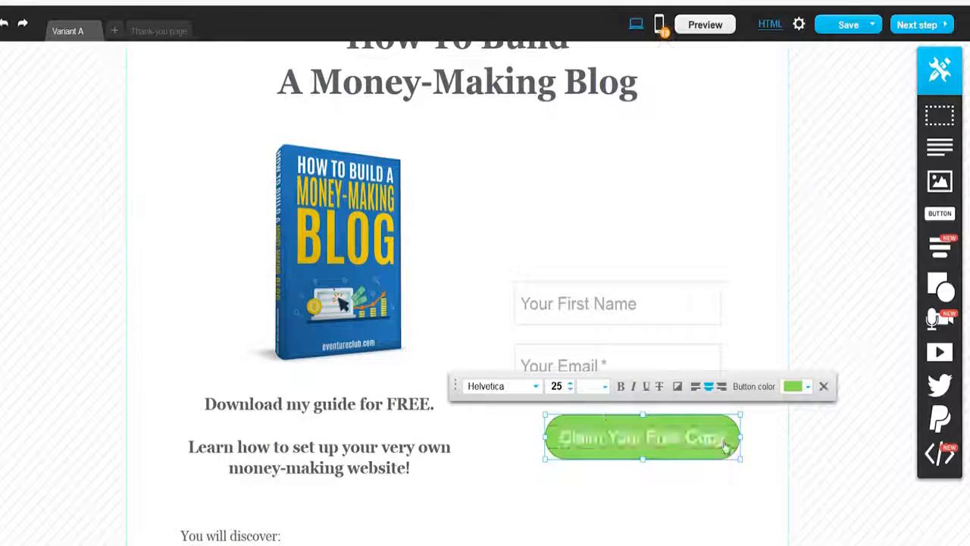
{"action": "left_click", "coordinate": [757, 446]}
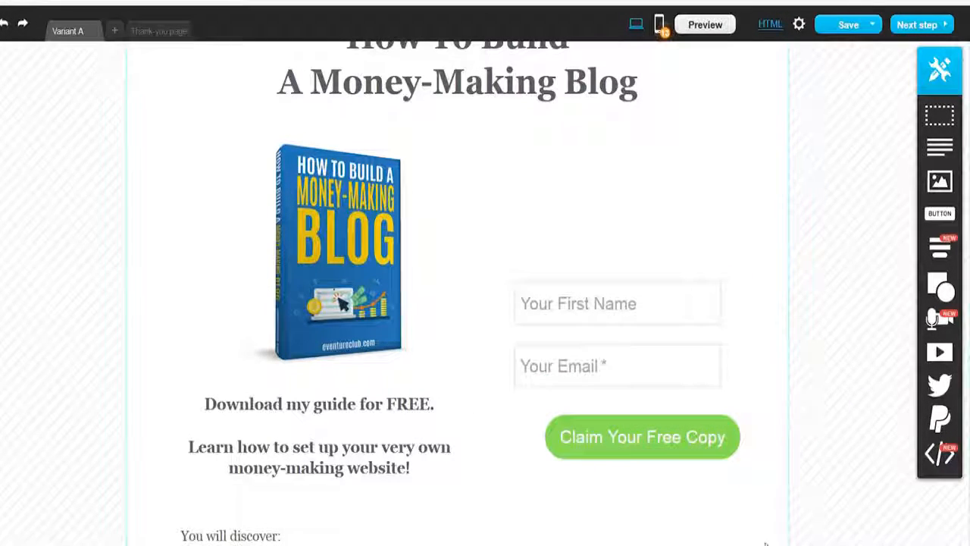
Step: Add the country and gender fields to the sign-up form
{"action": "mouse_move", "coordinate": [653, 442]}
{"action": "left_mouse_down"}
{"action": "mouse_move", "coordinate": [626, 433]}
{"action": "mouse_move", "coordinate": [637, 433]}
{"action": "left_mouse_up"}
{"action": "left_click", "coordinate": [554, 474]}
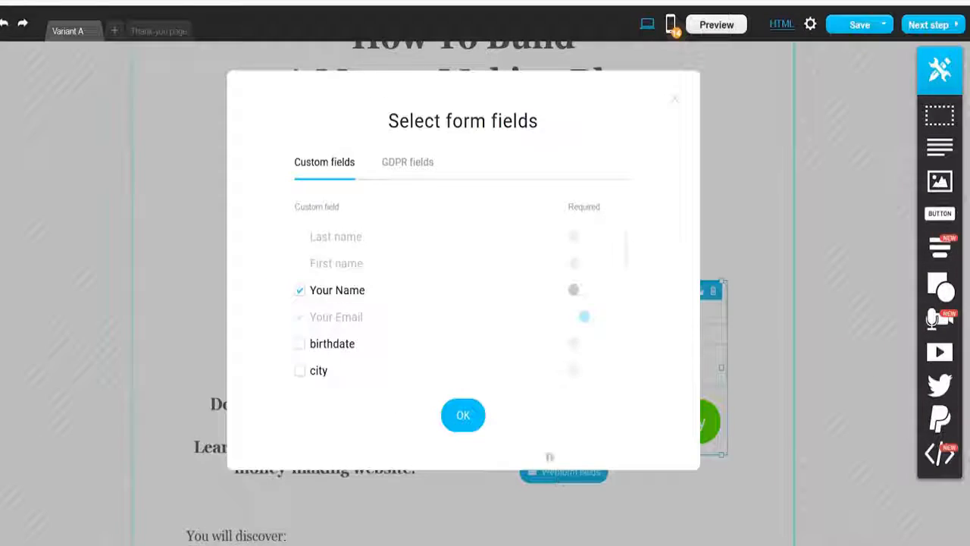
{"action": "scroll", "coordinate": [311, 292], "scroll_direction": "down", "scroll_amount": 1}
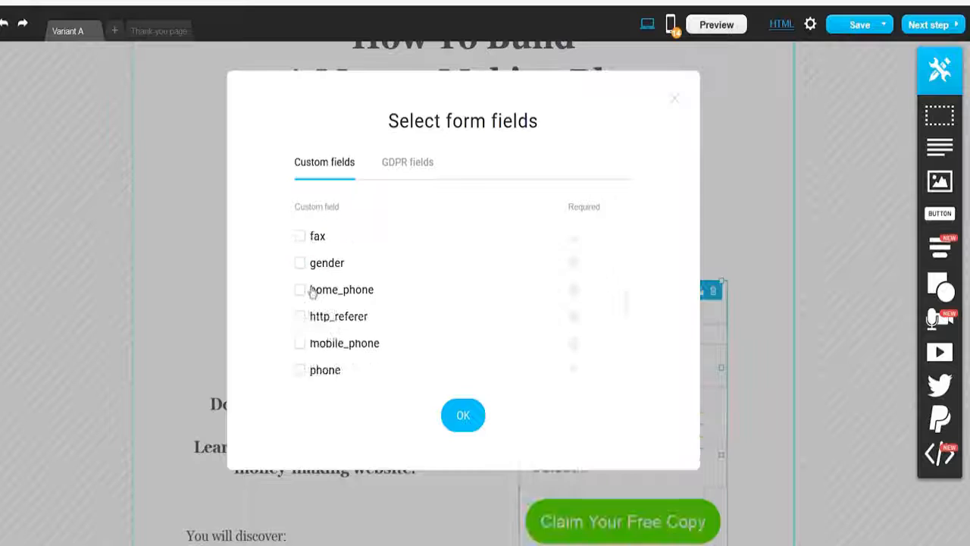
{"action": "scroll", "coordinate": [304, 274], "scroll_direction": "up", "scroll_amount": 1}
{"action": "left_click", "coordinate": [463, 415]}
{"action": "scroll", "coordinate": [601, 362], "scroll_direction": "down", "scroll_amount": 2}
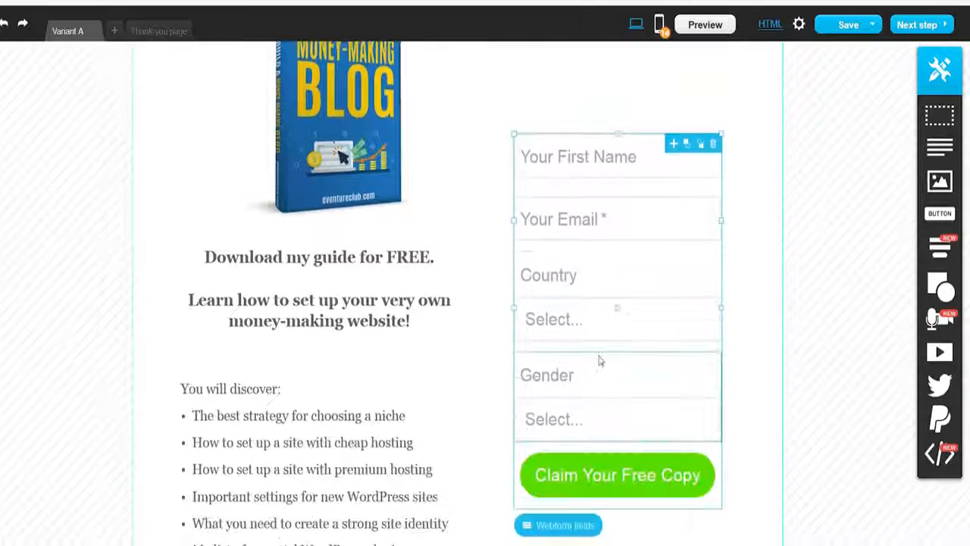
Step: Remove the gender and country fields from the sign-up form again
{"action": "left_click", "coordinate": [695, 265]}
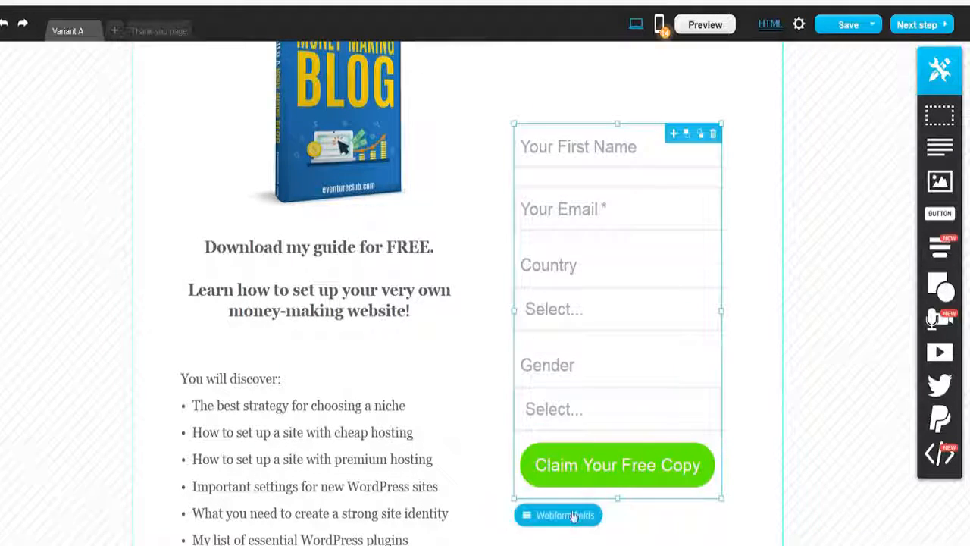
{"action": "left_click", "coordinate": [572, 516]}
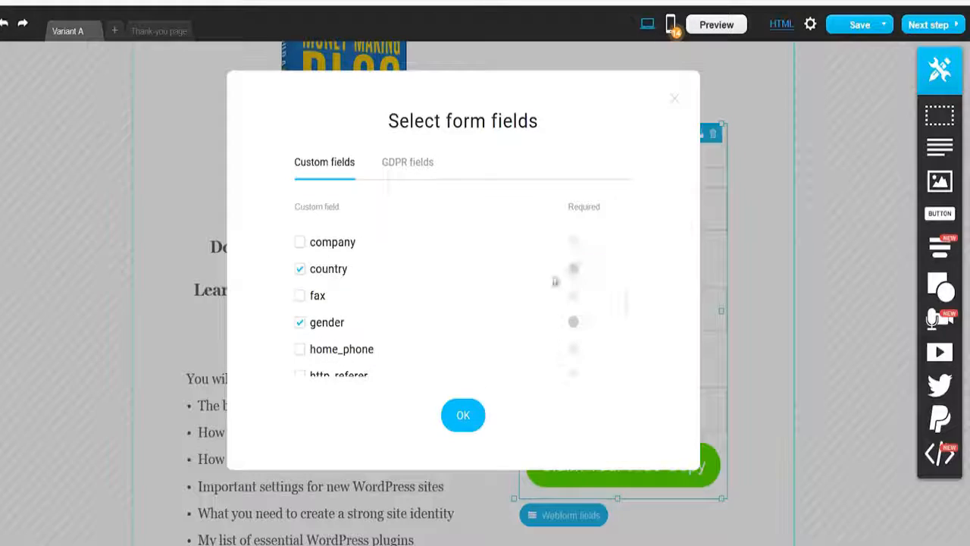
{"action": "left_click", "coordinate": [301, 322]}
{"action": "left_click", "coordinate": [463, 415]}
{"action": "scroll", "coordinate": [690, 300], "scroll_direction": "up", "scroll_amount": 3}
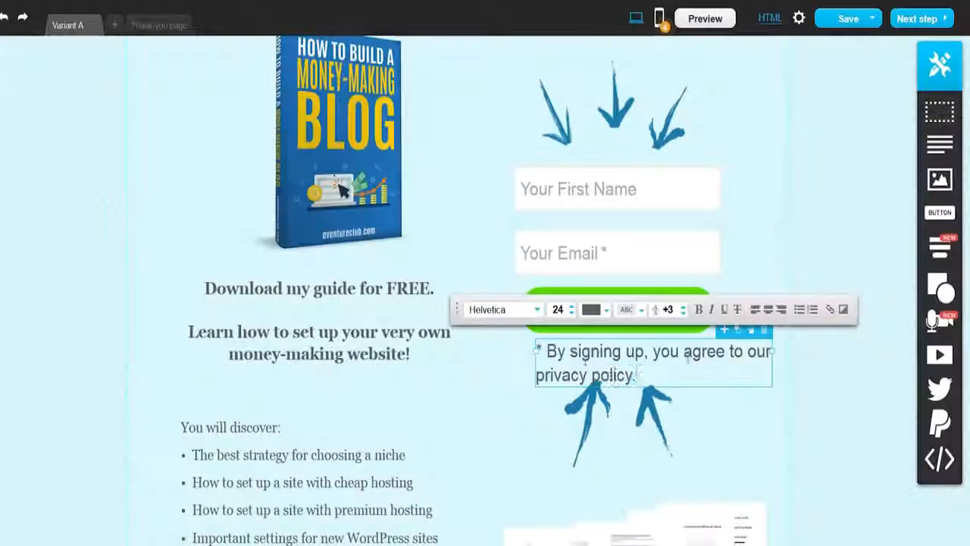
Step: Format the privacy-policy note under the form as Georgia, size 13, colour #595E61
{"action": "key", "text": "ctrl+a"}
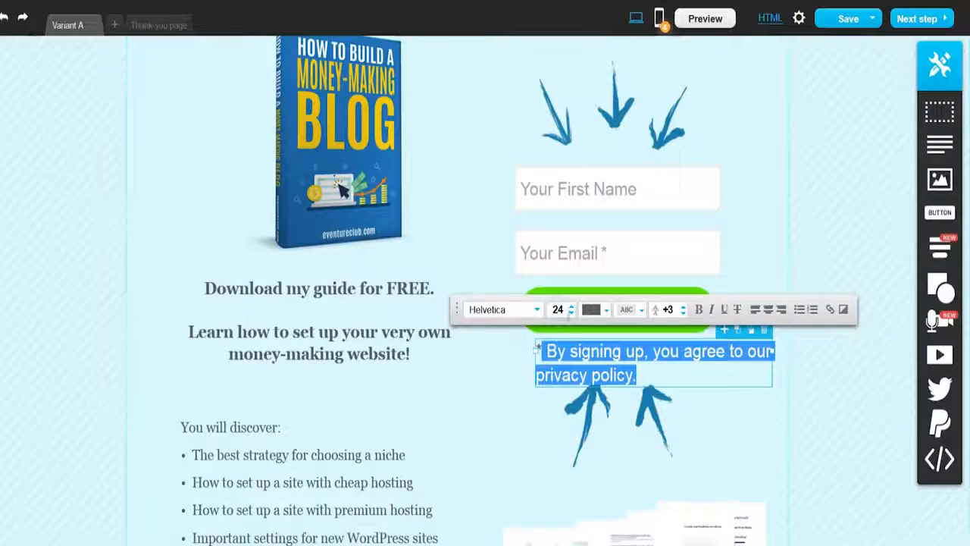
{"action": "left_click", "coordinate": [572, 312]}
{"action": "left_click", "coordinate": [571, 313]}
{"action": "left_click", "coordinate": [571, 312]}
{"action": "left_click", "coordinate": [571, 312]}
{"action": "left_click", "coordinate": [571, 312]}
{"action": "left_click", "coordinate": [571, 313]}
{"action": "left_click", "coordinate": [537, 309]}
{"action": "left_click", "coordinate": [493, 379]}
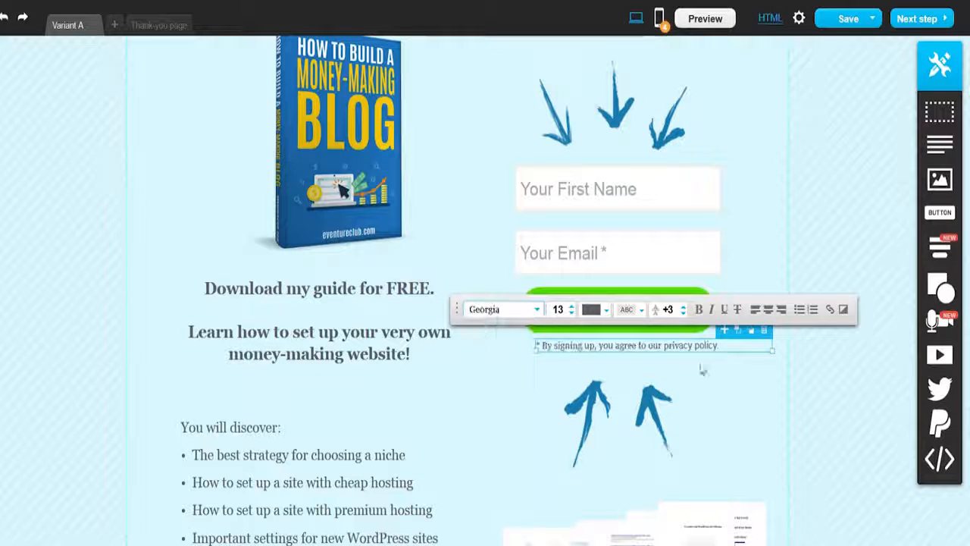
{"action": "left_click", "coordinate": [597, 309]}
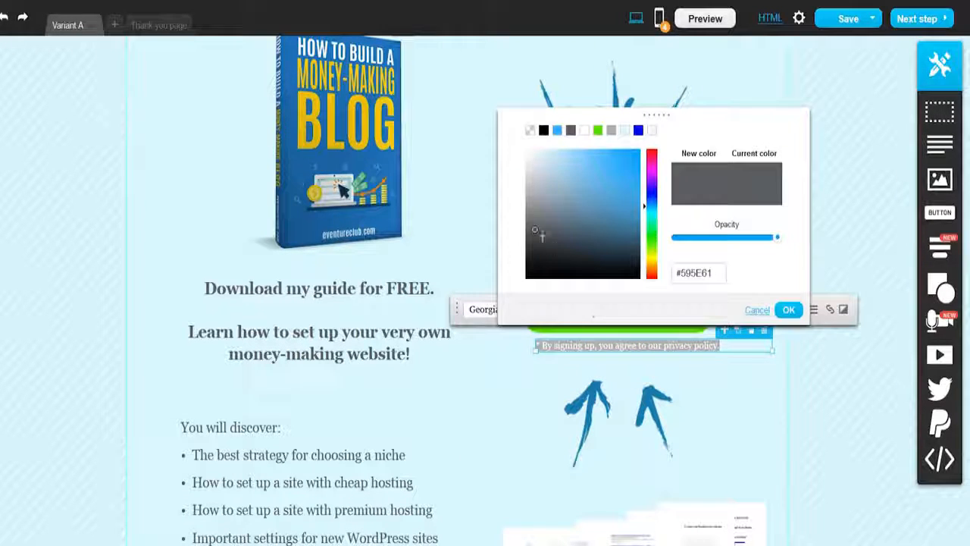
{"action": "left_click", "coordinate": [789, 308]}
{"action": "left_click", "coordinate": [674, 359]}
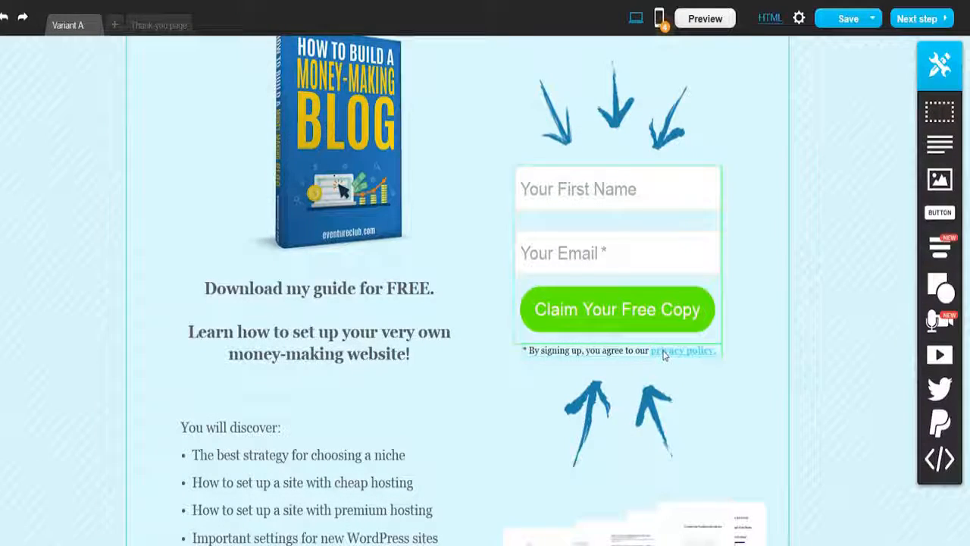
Step: Add a rectangle and a circle shape beneath the sign-up button and resize the circle
{"action": "left_click_drag", "start_coordinate": [665, 355], "coordinate": [661, 353]}
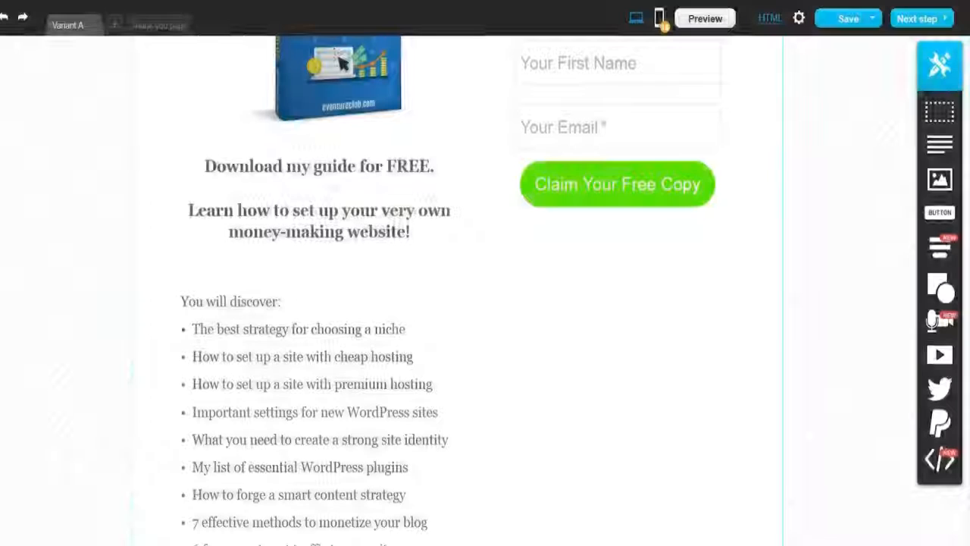
{"action": "mouse_move", "coordinate": [937, 286]}
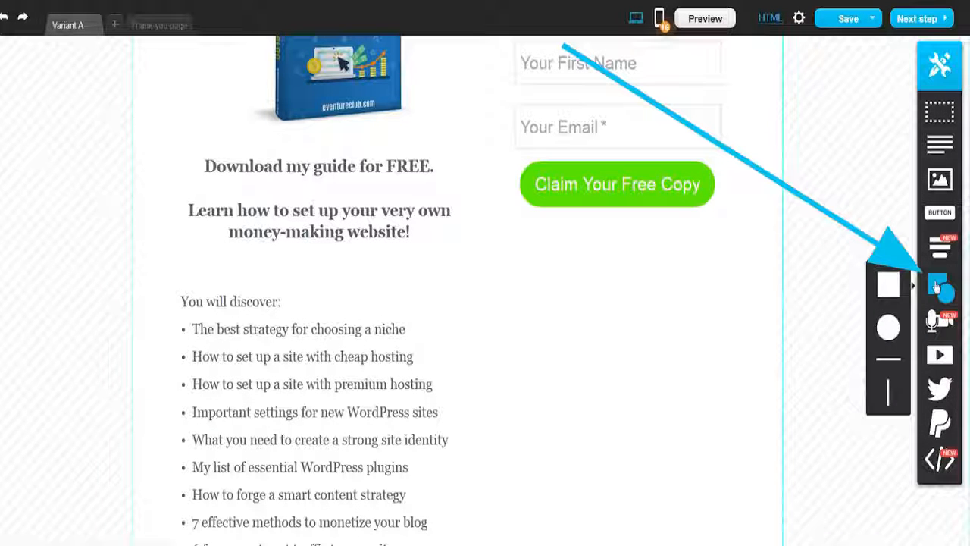
{"action": "left_click_drag", "start_coordinate": [886, 289], "coordinate": [664, 398]}
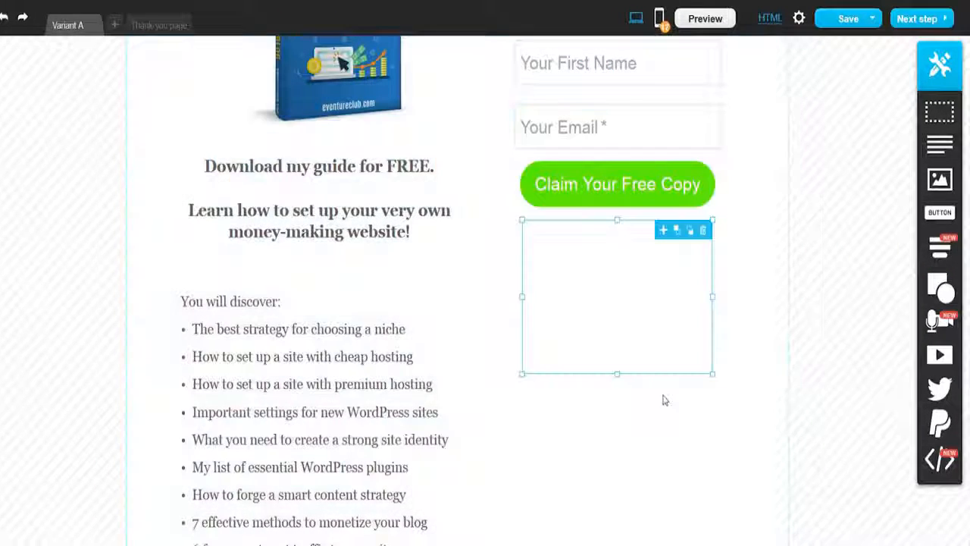
{"action": "mouse_move", "coordinate": [937, 286]}
{"action": "left_click_drag", "start_coordinate": [888, 328], "coordinate": [615, 465]}
{"action": "scroll", "coordinate": [682, 454], "scroll_direction": "down", "scroll_amount": 2}
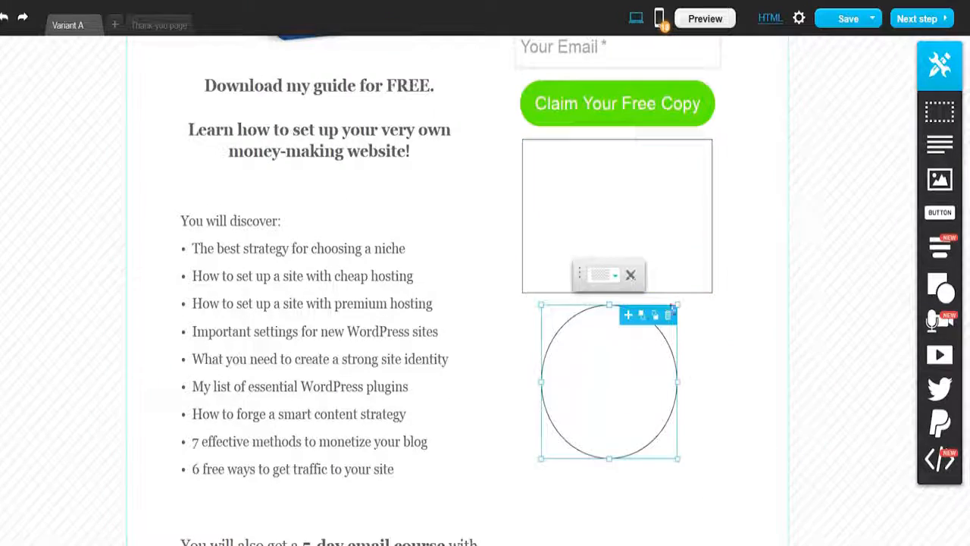
{"action": "left_click_drag", "start_coordinate": [675, 305], "coordinate": [781, 258]}
{"action": "scroll", "coordinate": [379, 303], "scroll_direction": "up", "scroll_amount": 4}
Step: Place the circle around the book cover image, adjust its size, and delete it
{"action": "left_click_drag", "start_coordinate": [705, 356], "coordinate": [395, 268]}
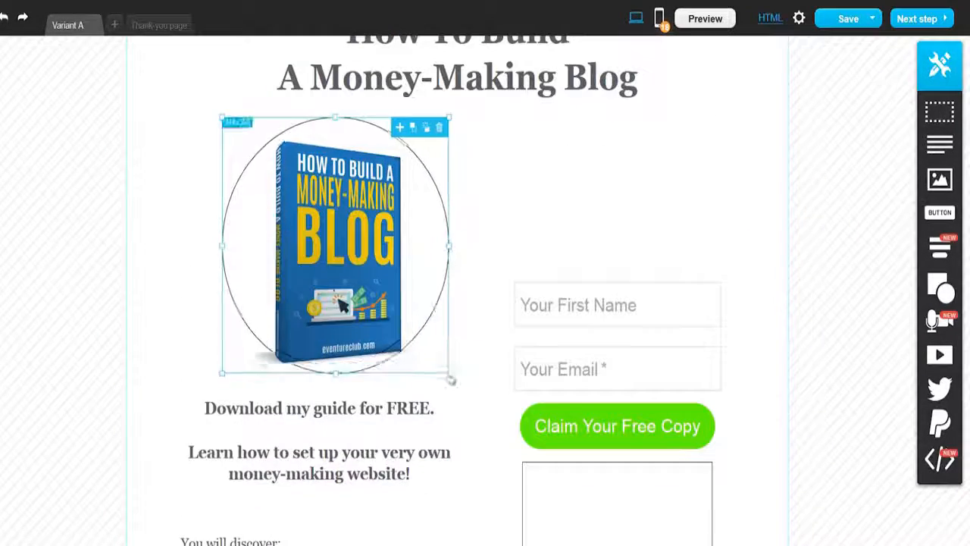
{"action": "left_click_drag", "start_coordinate": [451, 374], "coordinate": [454, 379]}
{"action": "left_click_drag", "start_coordinate": [430, 266], "coordinate": [417, 266]}
{"action": "key", "text": "Delete"}
{"action": "scroll", "coordinate": [379, 182], "scroll_direction": "down", "scroll_amount": 3}
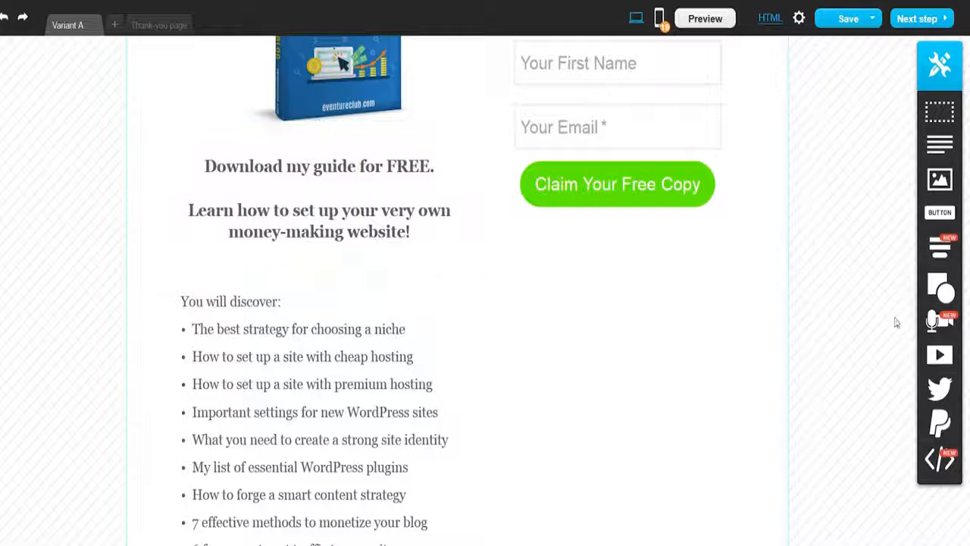
Step: Add a horizontal divider line between the bullet list and the 5-day email course paragraph, widened to span the text
{"action": "left_click", "coordinate": [940, 286]}
{"action": "left_click_drag", "start_coordinate": [892, 377], "coordinate": [314, 275]}
{"action": "scroll", "coordinate": [710, 448], "scroll_direction": "down", "scroll_amount": 3}
{"action": "left_click", "coordinate": [932, 291]}
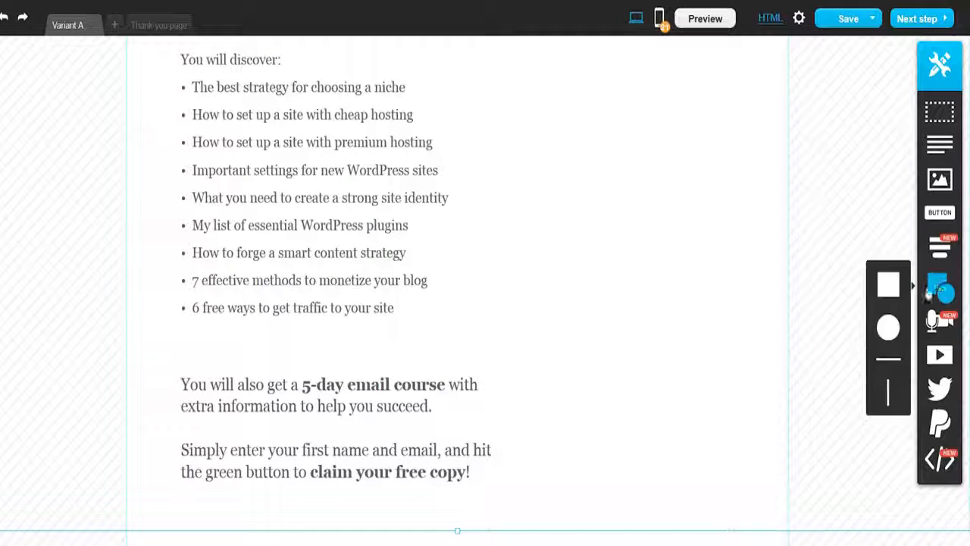
{"action": "left_click_drag", "start_coordinate": [888, 359], "coordinate": [304, 354]}
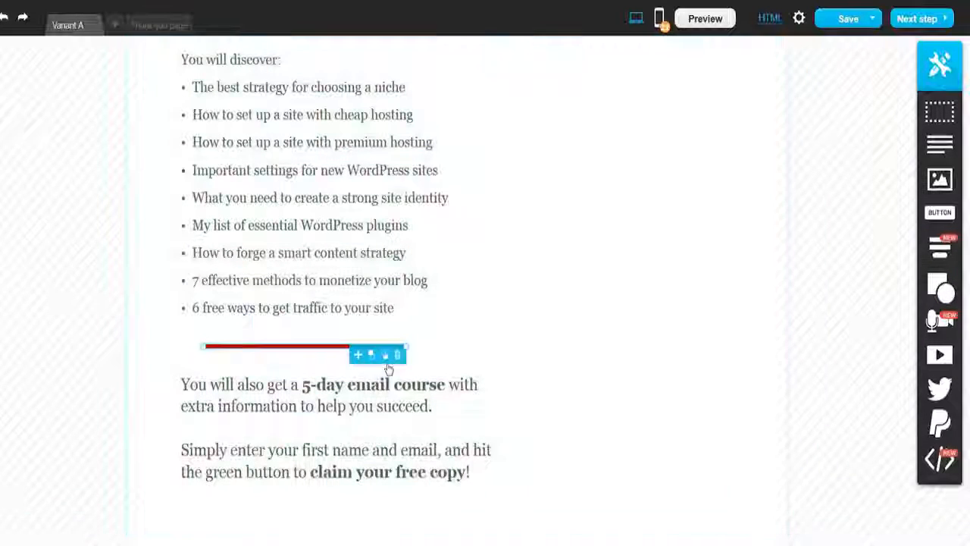
{"action": "left_click_drag", "start_coordinate": [400, 347], "coordinate": [697, 343]}
{"action": "left_click_drag", "start_coordinate": [605, 347], "coordinate": [552, 352]}
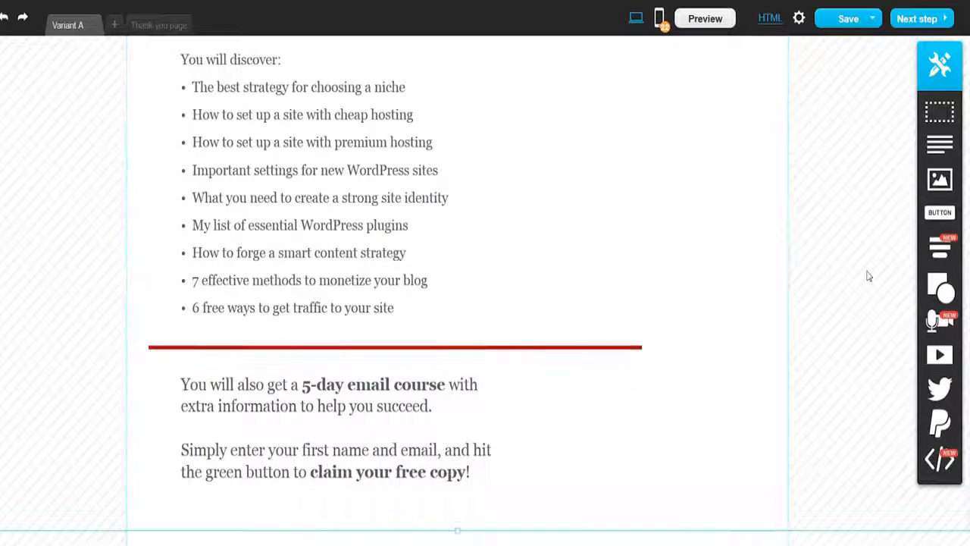
Step: Open the webinar settings and review the name, date and access and subscription options
{"action": "scroll", "coordinate": [669, 359], "scroll_direction": "up", "scroll_amount": 3}
{"action": "scroll", "coordinate": [669, 359], "scroll_direction": "up", "scroll_amount": 2}
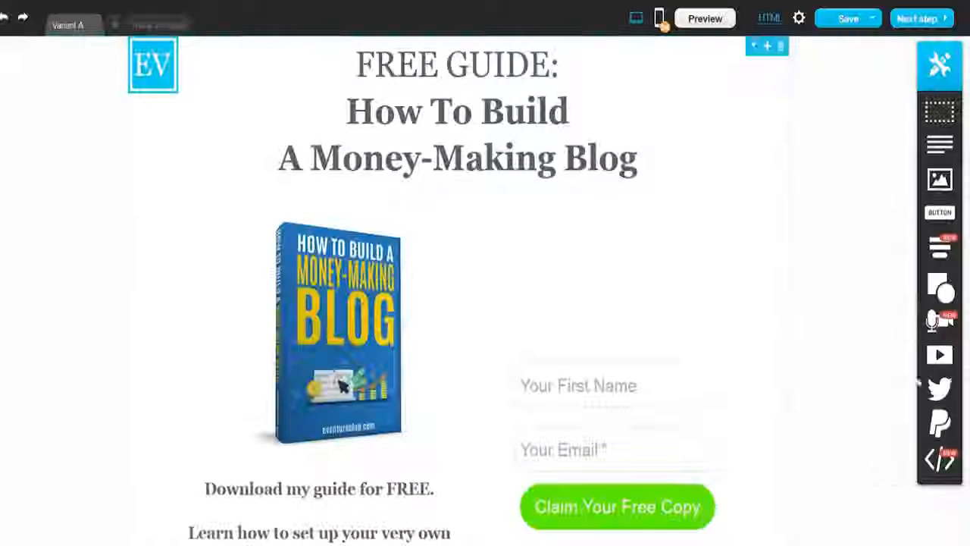
{"action": "mouse_move", "coordinate": [937, 322]}
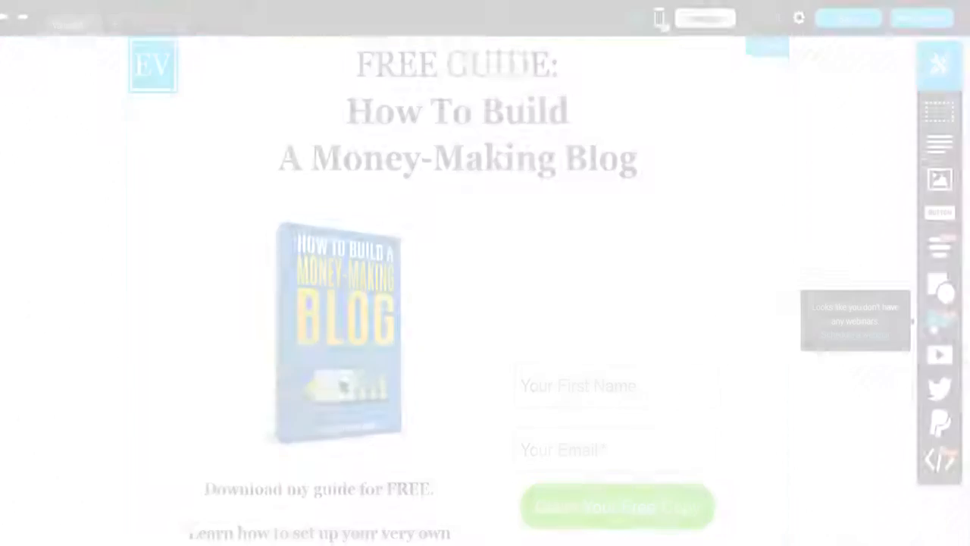
{"action": "left_click", "coordinate": [63, 64]}
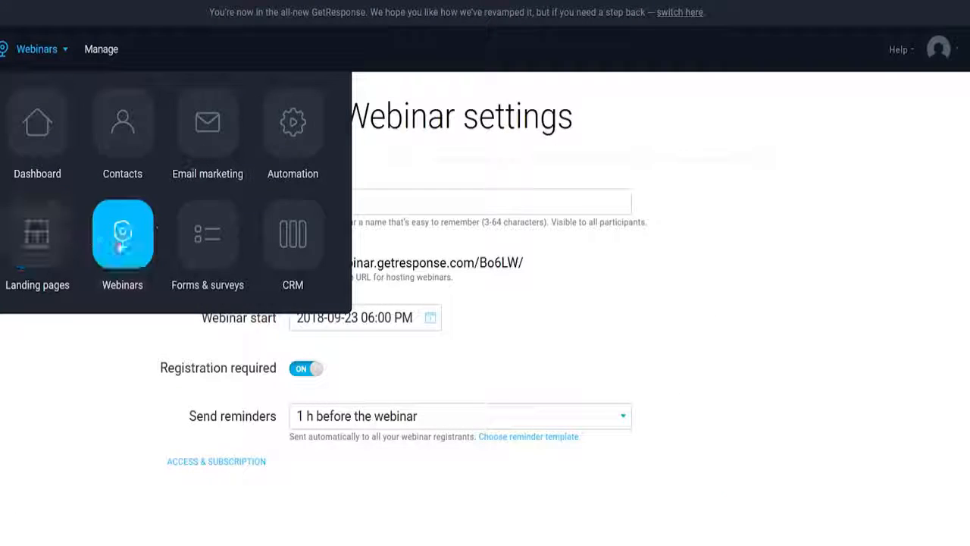
{"action": "left_click", "coordinate": [121, 244]}
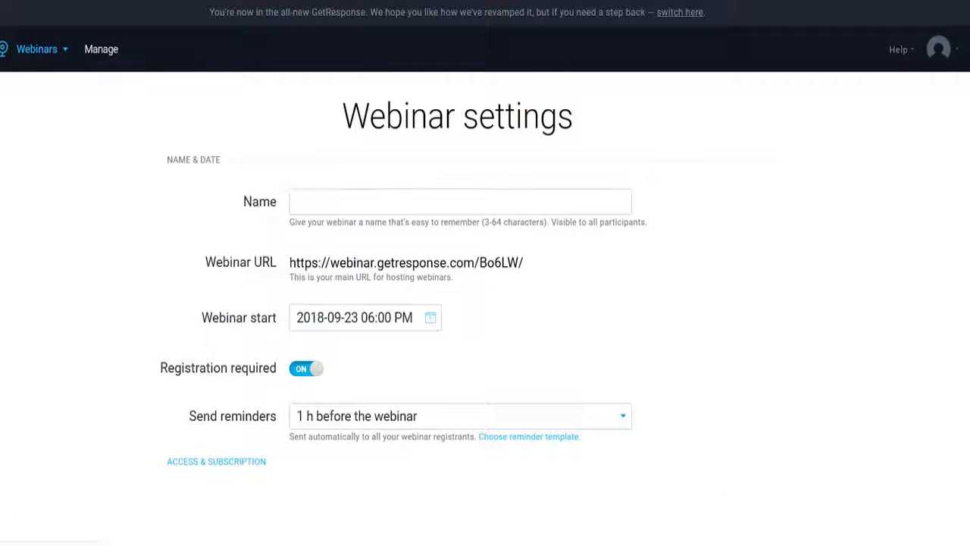
{"action": "scroll", "coordinate": [968, 162], "scroll_direction": "down", "scroll_amount": 3}
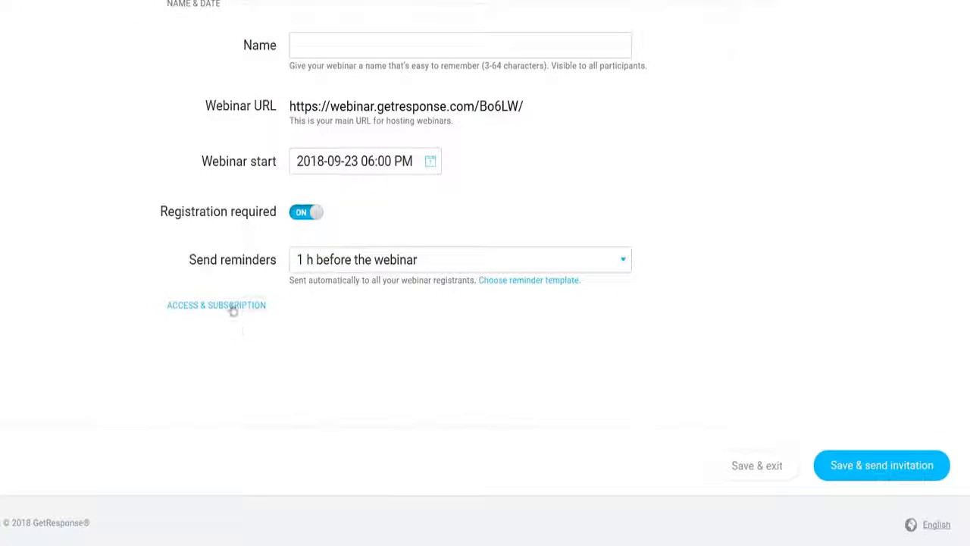
{"action": "left_click", "coordinate": [232, 307]}
{"action": "scroll", "coordinate": [691, 311], "scroll_direction": "down", "scroll_amount": 5}
{"action": "scroll", "coordinate": [690, 311], "scroll_direction": "up", "scroll_amount": 5}
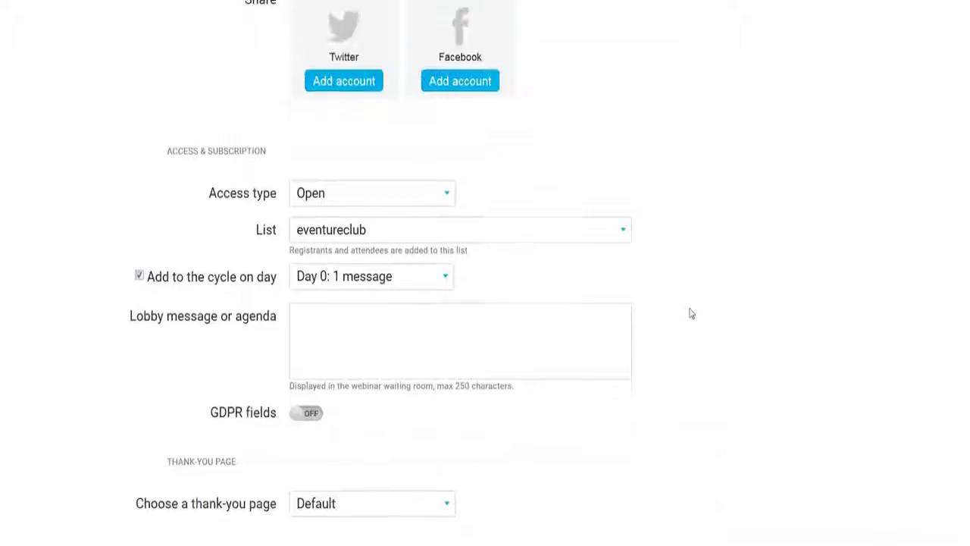
{"action": "scroll", "coordinate": [691, 313], "scroll_direction": "up", "scroll_amount": 3}
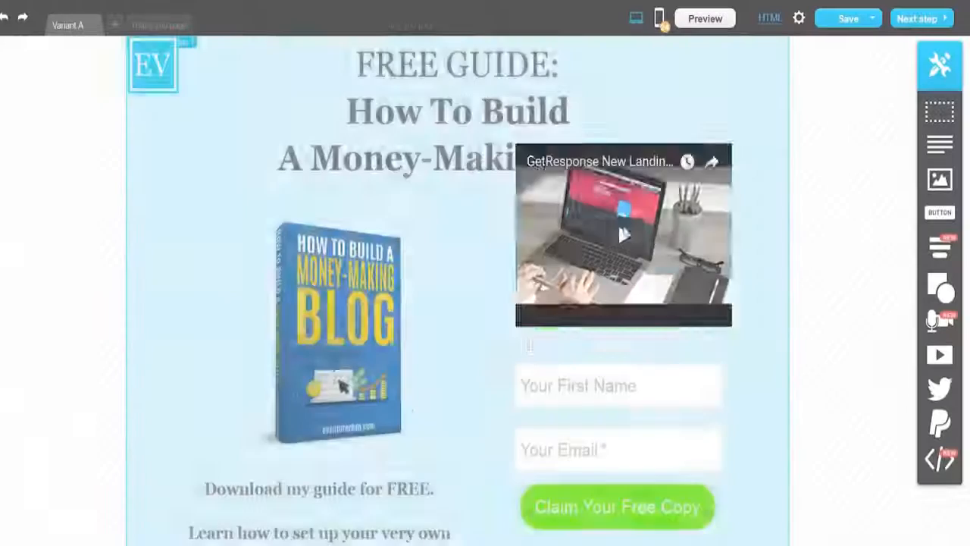
Step: Add a video element beneath the sign-up button and enlarge it slightly
{"action": "left_click_drag", "start_coordinate": [624, 235], "coordinate": [629, 336]}
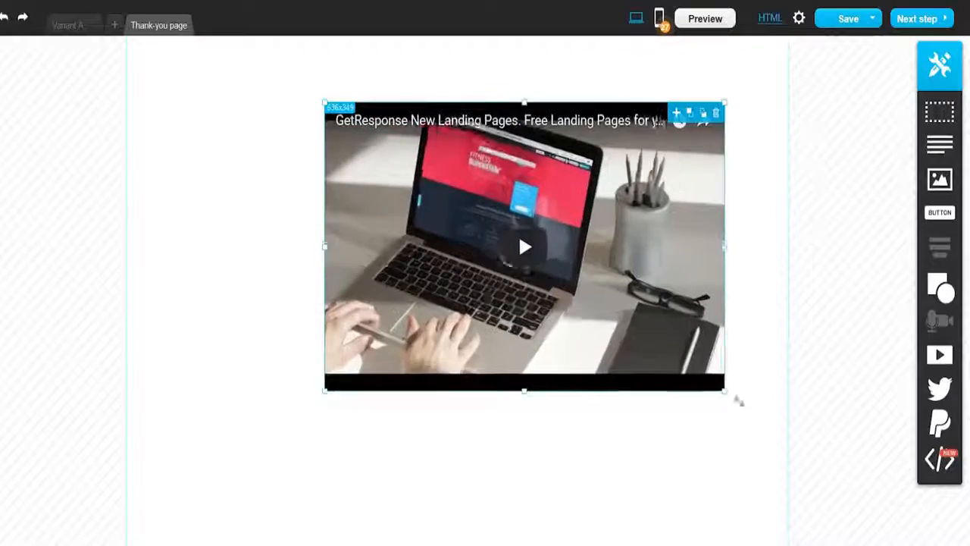
{"action": "left_click_drag", "start_coordinate": [739, 401], "coordinate": [754, 413]}
{"action": "left_click_drag", "start_coordinate": [718, 311], "coordinate": [638, 291]}
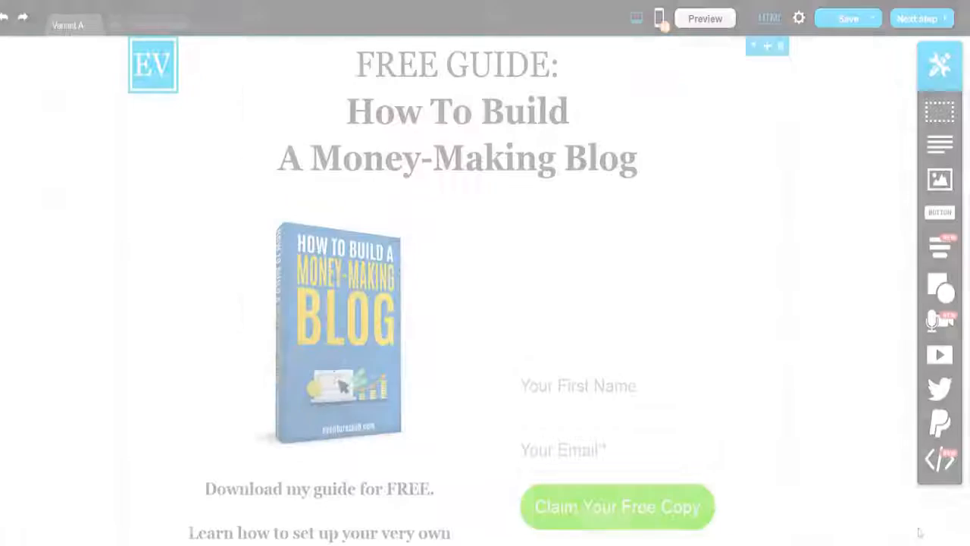
Step: Add a Facebook Like button below the "claim your free copy" paragraph
{"action": "mouse_move", "coordinate": [938, 391]}
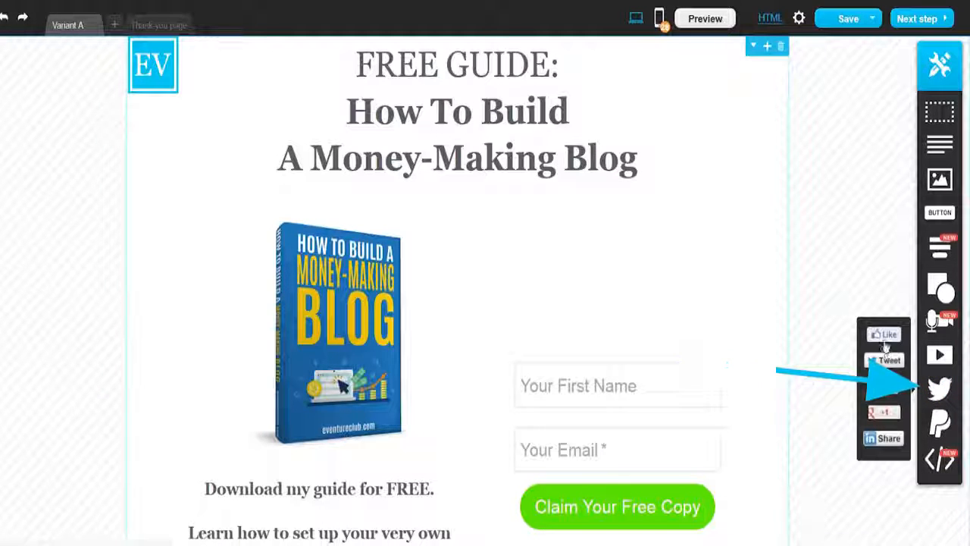
{"action": "left_click_drag", "start_coordinate": [886, 341], "coordinate": [460, 403]}
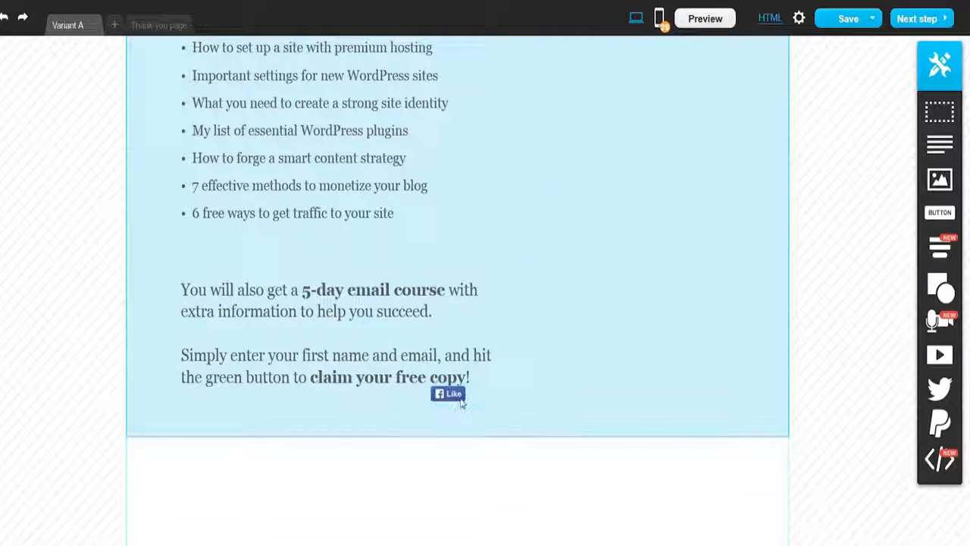
{"action": "left_click_drag", "start_coordinate": [406, 426], "coordinate": [402, 425]}
{"action": "mouse_move", "coordinate": [940, 388]}
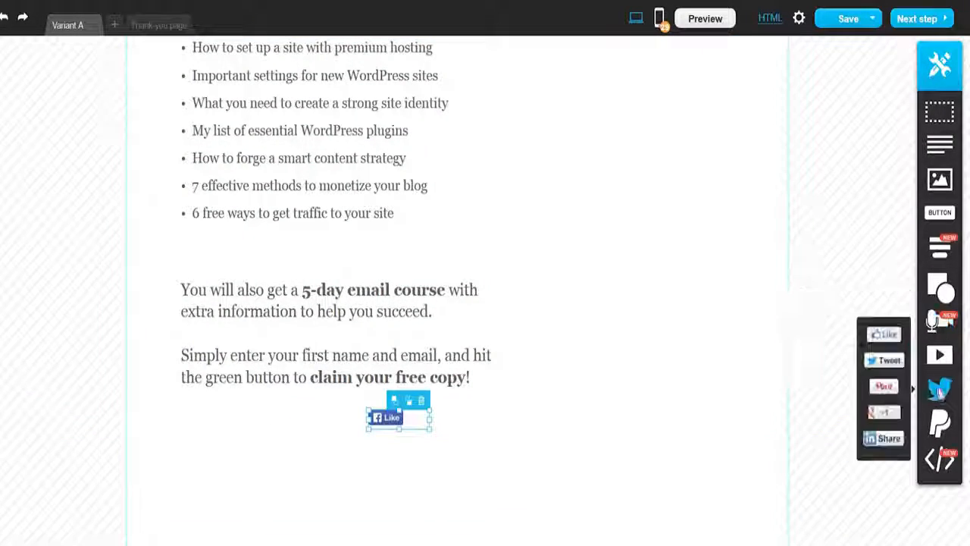
Step: Add a Pinterest "Pin it" button beside the Facebook Like button below the closing paragraph
{"action": "left_click_drag", "start_coordinate": [886, 390], "coordinate": [445, 425]}
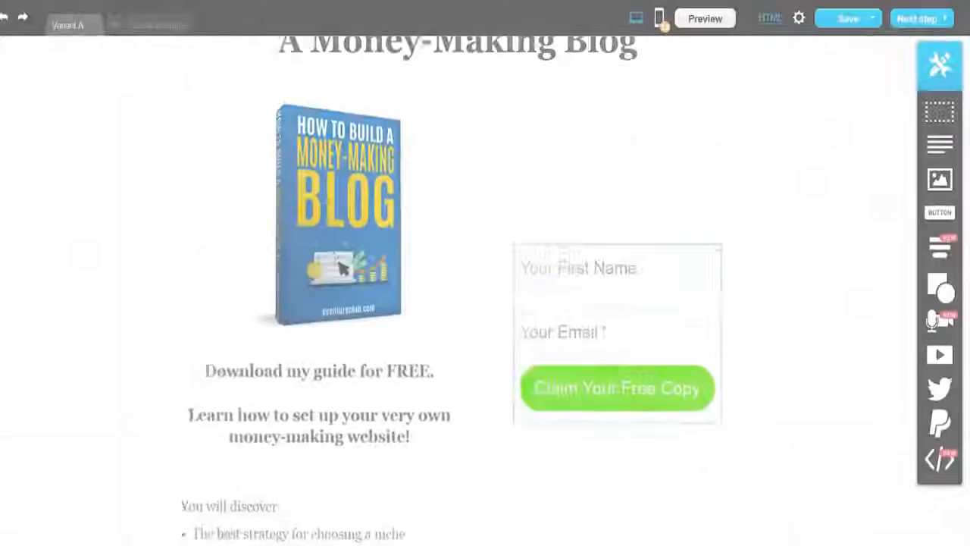
{"action": "scroll", "coordinate": [702, 369], "scroll_direction": "up", "scroll_amount": 2}
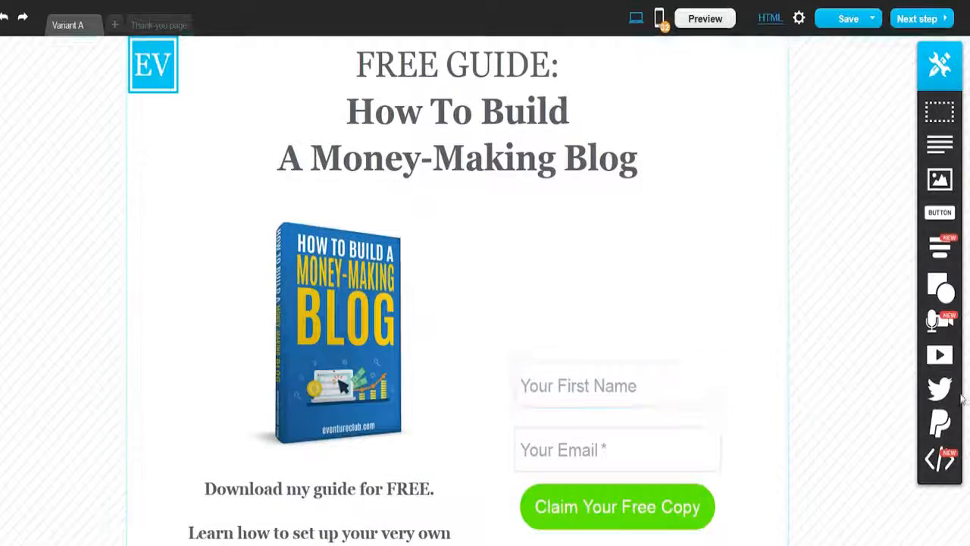
Step: Open the account's PayPal integration settings and inspect the API username, password and signature fields
{"action": "mouse_move", "coordinate": [940, 418]}
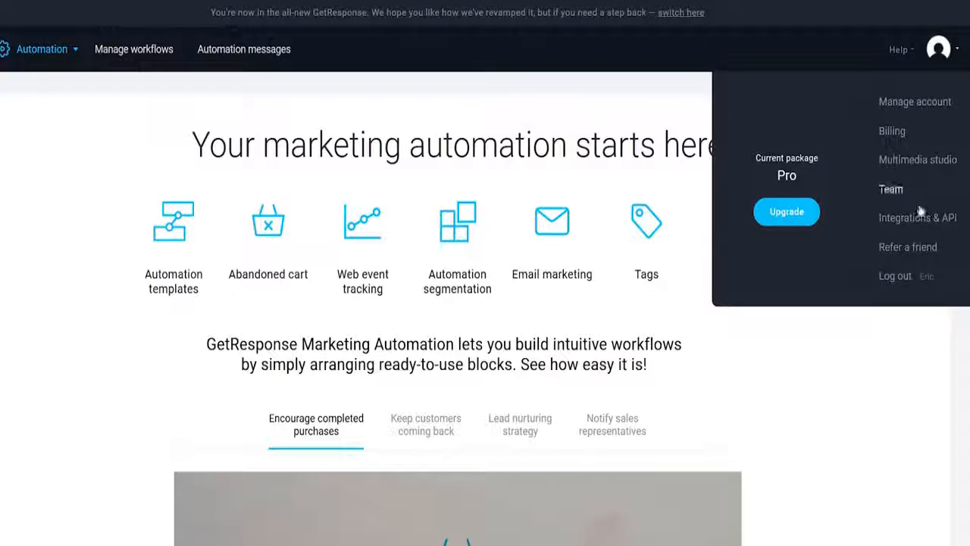
{"action": "left_click", "coordinate": [917, 219]}
{"action": "scroll", "coordinate": [918, 223], "scroll_direction": "down", "scroll_amount": 4}
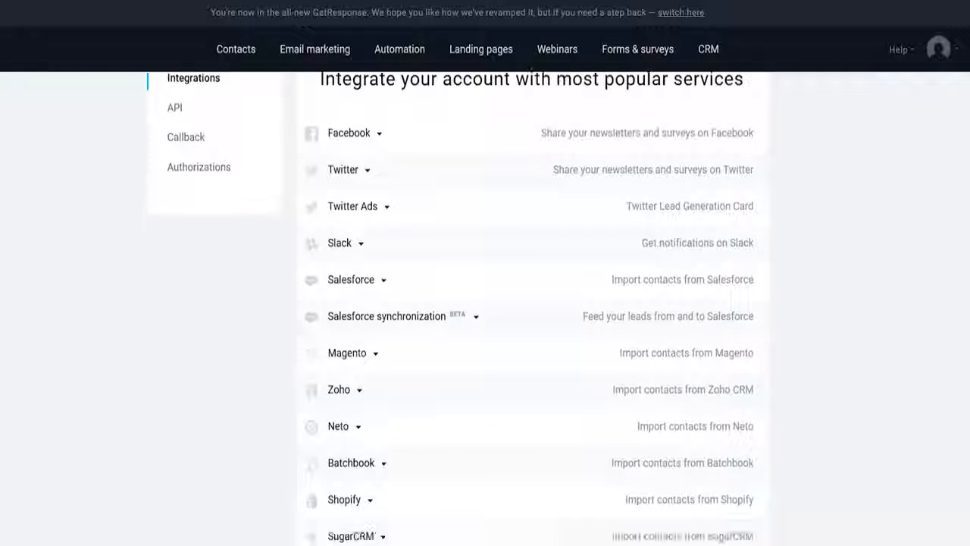
{"action": "scroll", "coordinate": [531, 303], "scroll_direction": "down", "scroll_amount": 2}
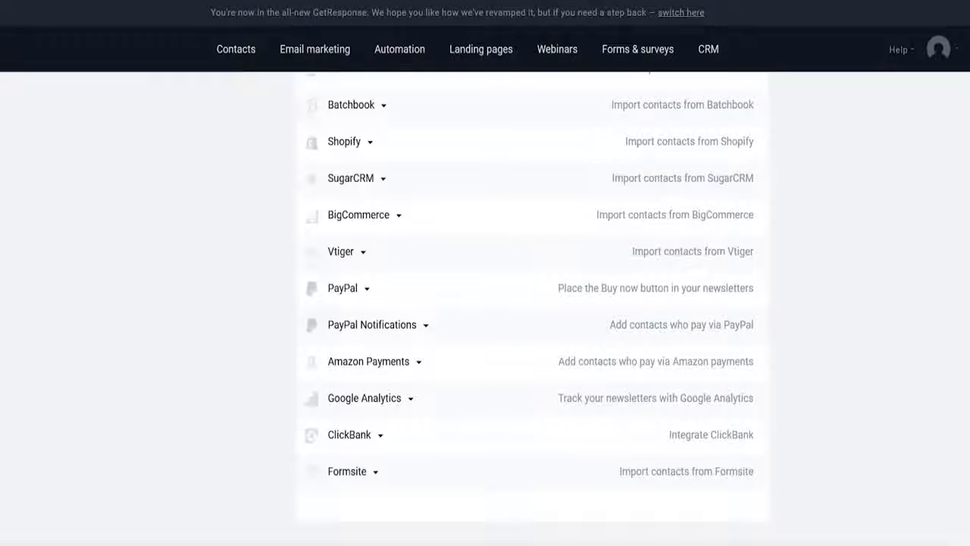
{"action": "left_click", "coordinate": [359, 297]}
{"action": "left_click", "coordinate": [382, 319]}
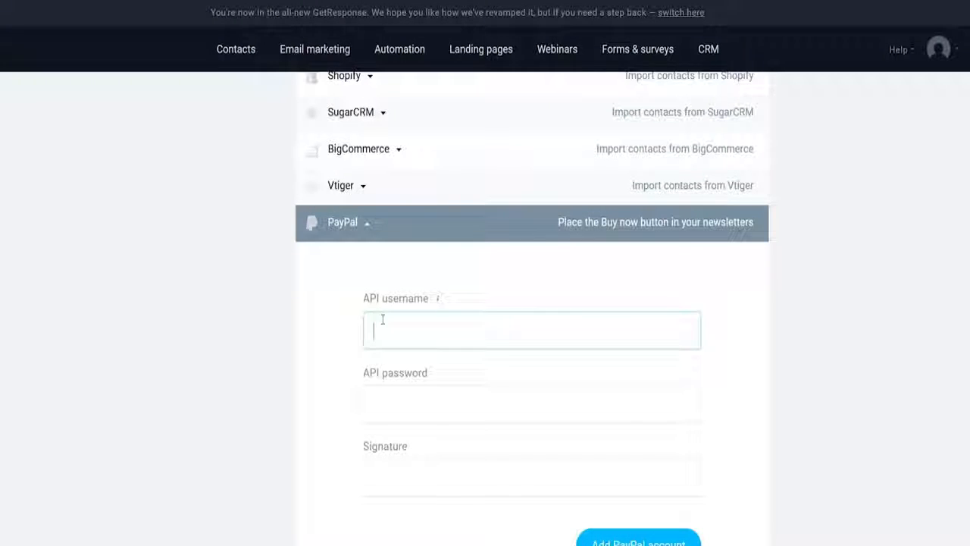
{"action": "scroll", "coordinate": [381, 319], "scroll_direction": "down", "scroll_amount": 1}
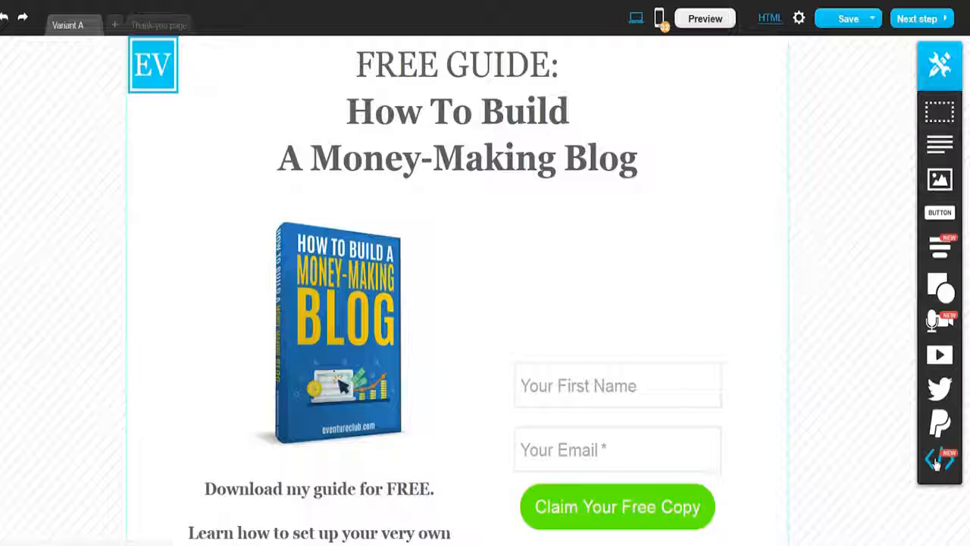
Step: Place a custom code element beneath the sign-up button and save its code box empty
{"action": "left_click_drag", "start_coordinate": [937, 464], "coordinate": [609, 247]}
{"action": "scroll", "coordinate": [609, 247], "scroll_direction": "down", "scroll_amount": 4}
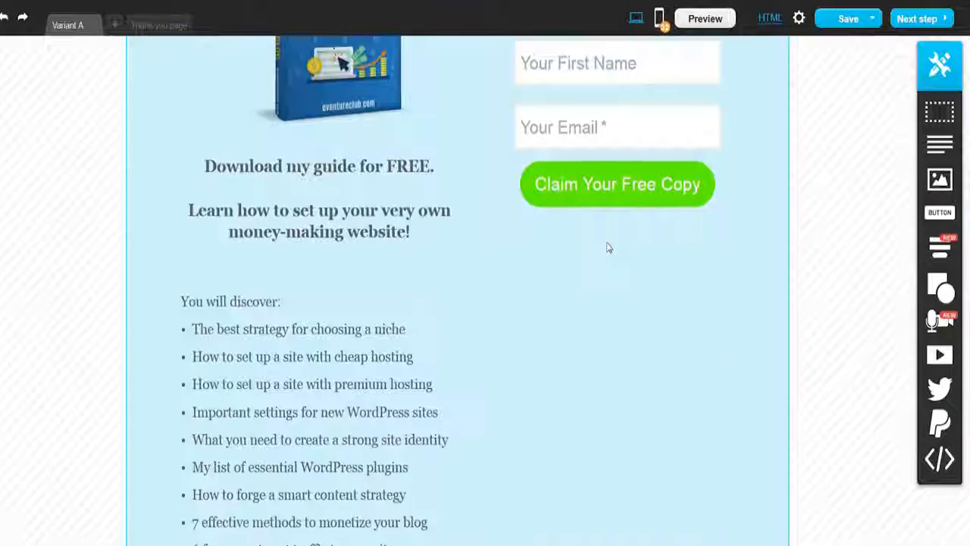
{"action": "scroll", "coordinate": [609, 247], "scroll_direction": "down", "scroll_amount": 2}
{"action": "double_click", "coordinate": [659, 251]}
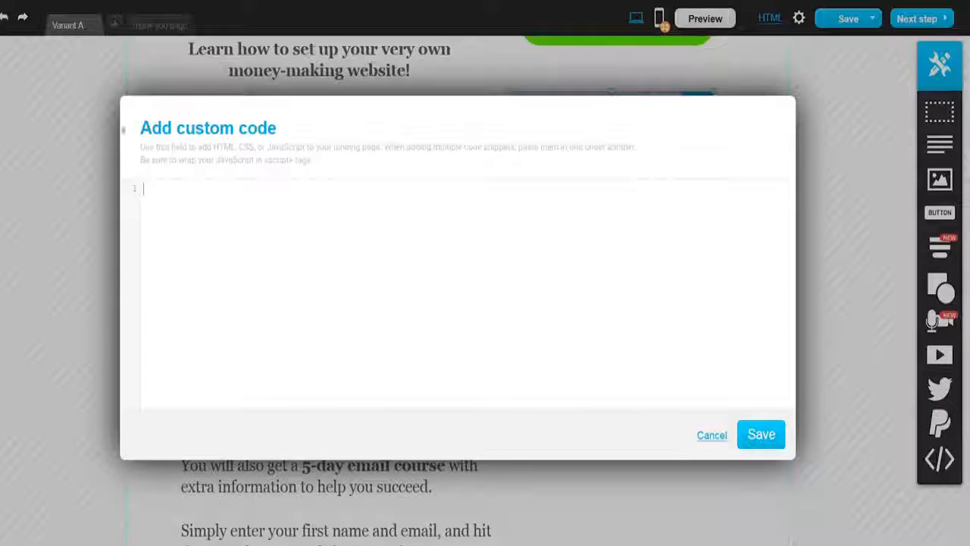
{"action": "left_click", "coordinate": [760, 434]}
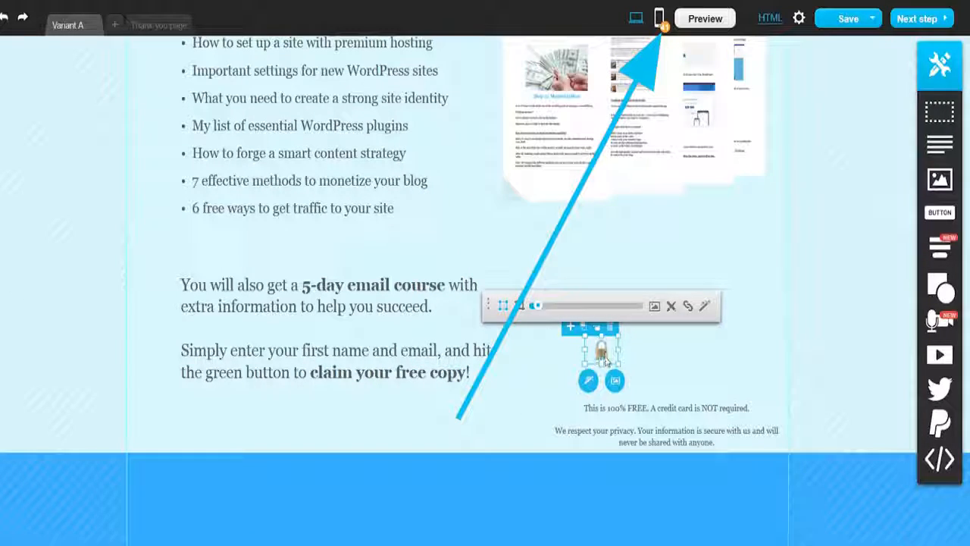
Step: Move the padlock icon next to the privacy notice below the sign-up form
{"action": "left_click_drag", "start_coordinate": [604, 362], "coordinate": [551, 442]}
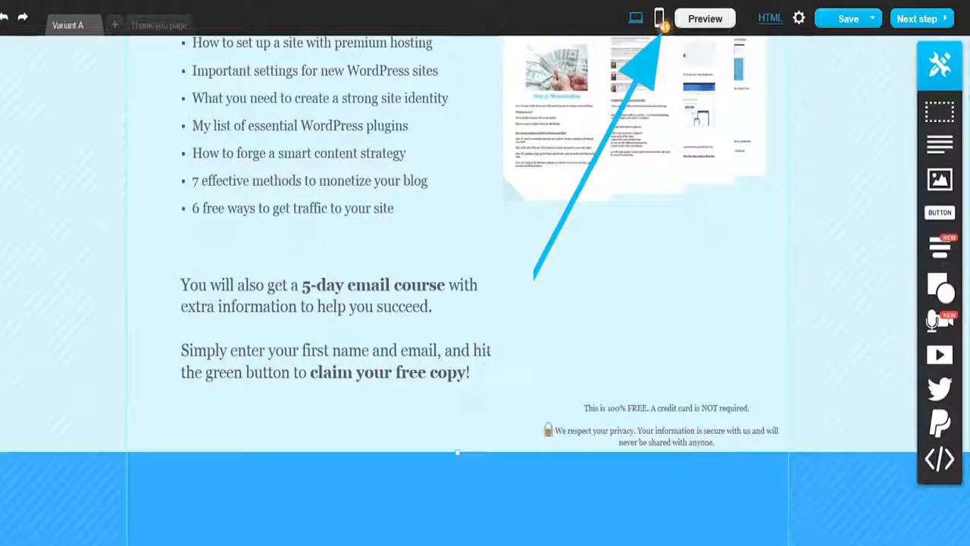
{"action": "scroll", "coordinate": [814, 391], "scroll_direction": "up", "scroll_amount": 10}
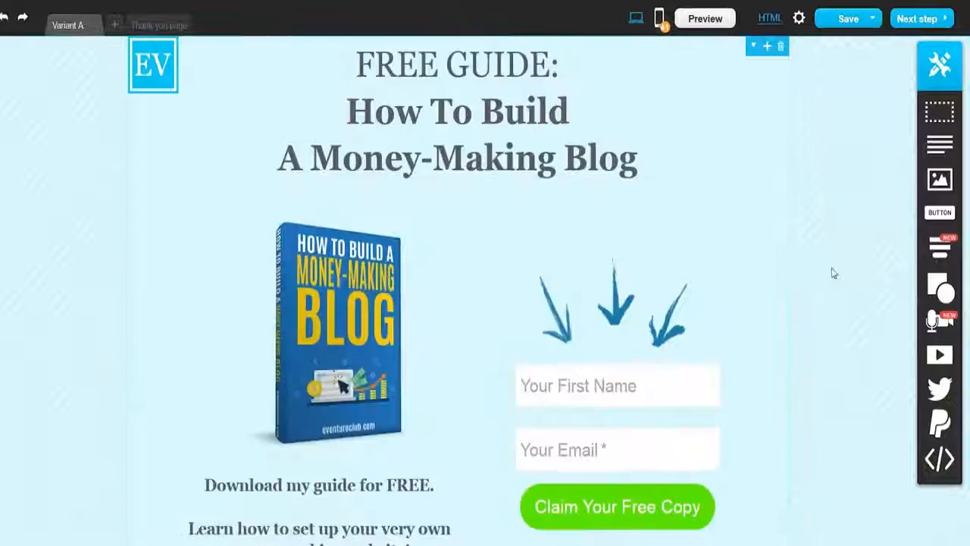
{"action": "scroll", "coordinate": [826, 278], "scroll_direction": "down", "scroll_amount": 3}
{"action": "scroll", "coordinate": [807, 288], "scroll_direction": "up", "scroll_amount": 3}
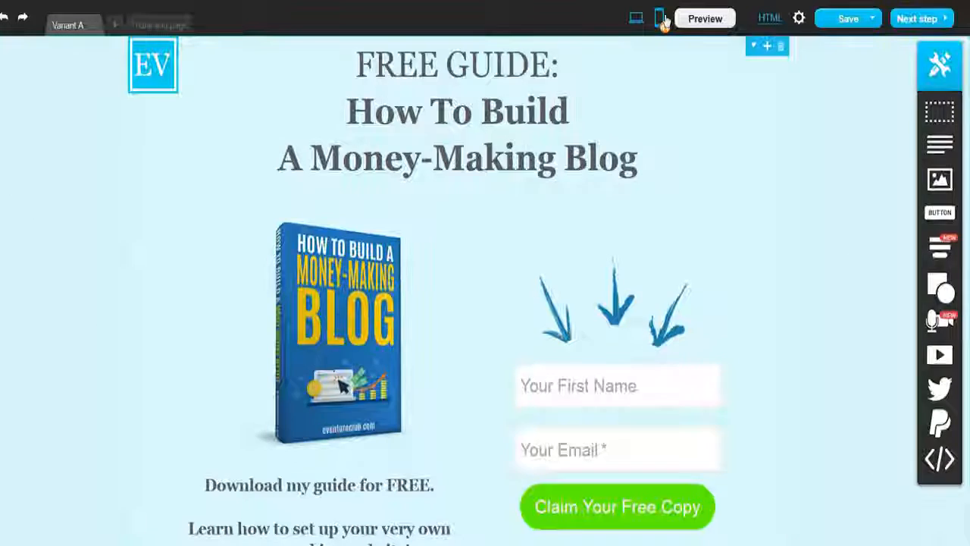
Step: Switch to the mobile layout and move the arrows and guide text up beneath the sign-up button
{"action": "left_click", "coordinate": [659, 19]}
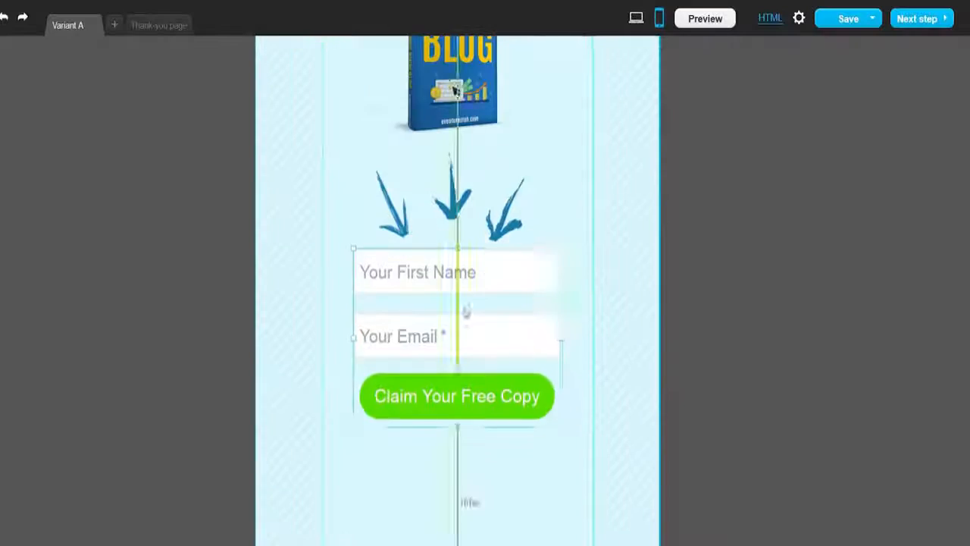
{"action": "scroll", "coordinate": [466, 310], "scroll_direction": "down", "scroll_amount": 3}
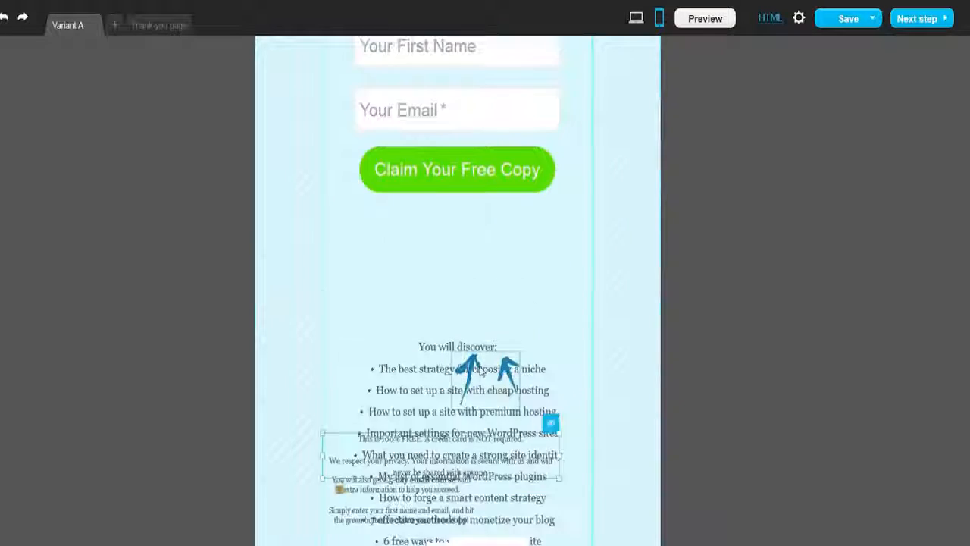
{"action": "left_click_drag", "start_coordinate": [486, 370], "coordinate": [461, 240]}
{"action": "scroll", "coordinate": [541, 266], "scroll_direction": "down", "scroll_amount": 3}
{"action": "scroll", "coordinate": [457, 455], "scroll_direction": "up", "scroll_amount": 2}
{"action": "left_click_drag", "start_coordinate": [457, 526], "coordinate": [458, 256]}
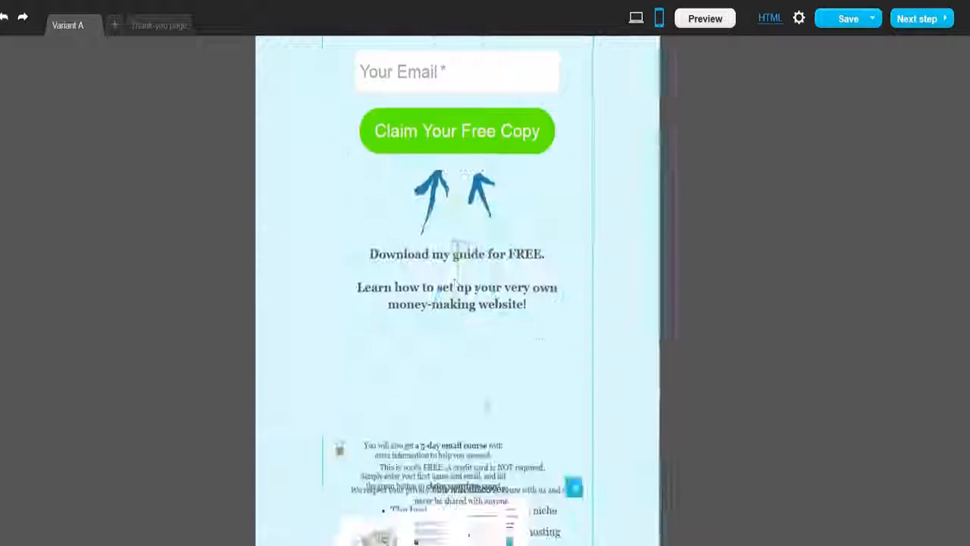
Step: Rearrange the bullet list, paragraphs and images of the mobile layout into a clean single column
{"action": "scroll", "coordinate": [458, 255], "scroll_direction": "down", "scroll_amount": 2}
{"action": "left_click_drag", "start_coordinate": [551, 405], "coordinate": [528, 279]}
{"action": "scroll", "coordinate": [528, 303], "scroll_direction": "down", "scroll_amount": 3}
{"action": "left_click_drag", "start_coordinate": [444, 191], "coordinate": [457, 295]}
{"action": "left_click_drag", "start_coordinate": [458, 121], "coordinate": [455, 432]}
{"action": "scroll", "coordinate": [442, 392], "scroll_direction": "up", "scroll_amount": 3}
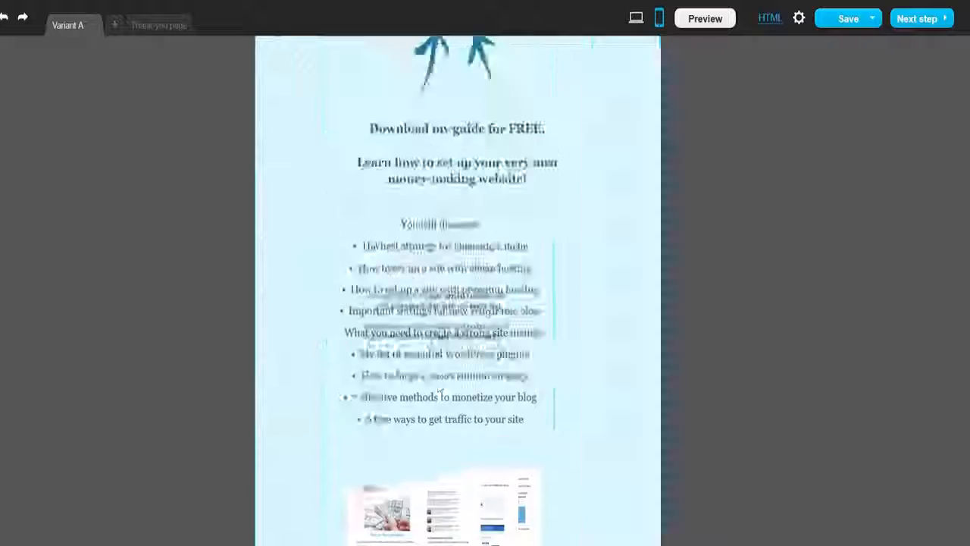
{"action": "left_click_drag", "start_coordinate": [437, 326], "coordinate": [442, 429]}
{"action": "scroll", "coordinate": [458, 364], "scroll_direction": "down", "scroll_amount": 5}
{"action": "left_click_drag", "start_coordinate": [459, 291], "coordinate": [480, 489]}
{"action": "left_click_drag", "start_coordinate": [455, 268], "coordinate": [454, 459]}
{"action": "left_click_drag", "start_coordinate": [344, 266], "coordinate": [350, 461]}
{"action": "scroll", "coordinate": [447, 318], "scroll_direction": "up", "scroll_amount": 4}
{"action": "left_click_drag", "start_coordinate": [353, 161], "coordinate": [524, 357]}
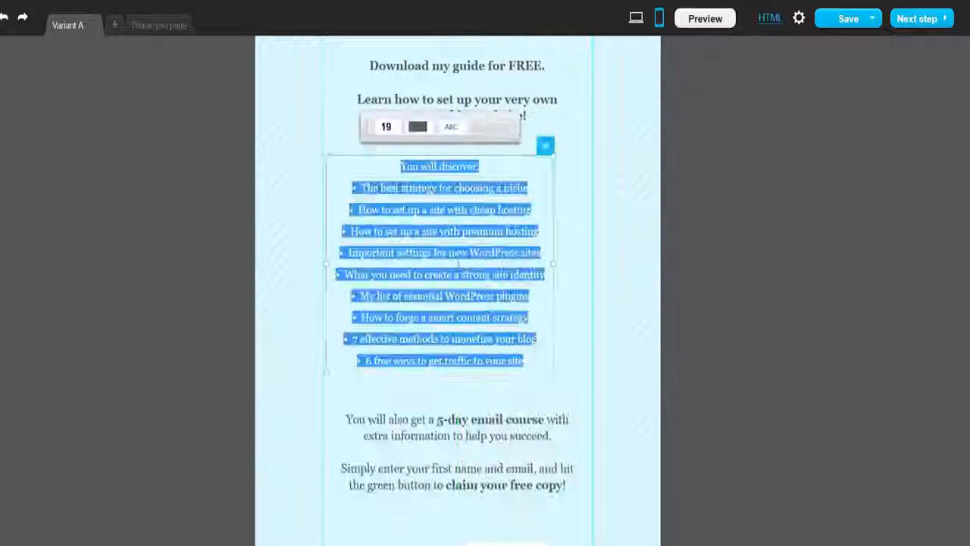
{"action": "scroll", "coordinate": [454, 303], "scroll_direction": "down", "scroll_amount": 3}
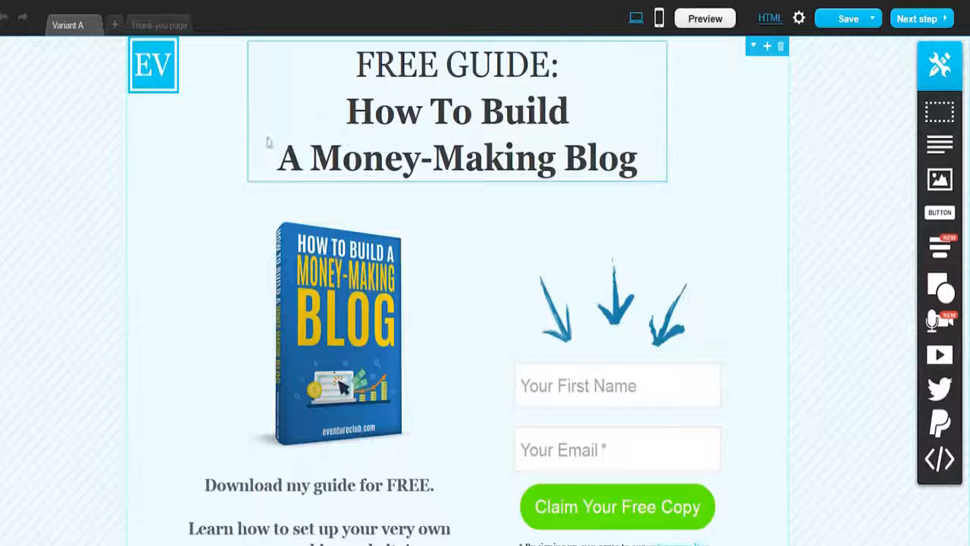
Step: Open the Thank-you page and replace its placeholder image with a green checkmark
{"action": "left_click", "coordinate": [159, 26]}
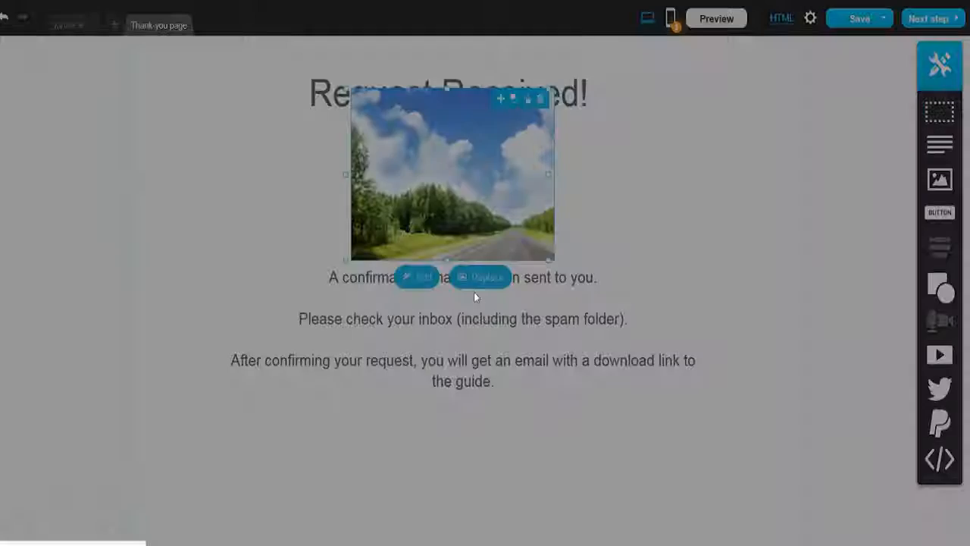
{"action": "left_click", "coordinate": [475, 277]}
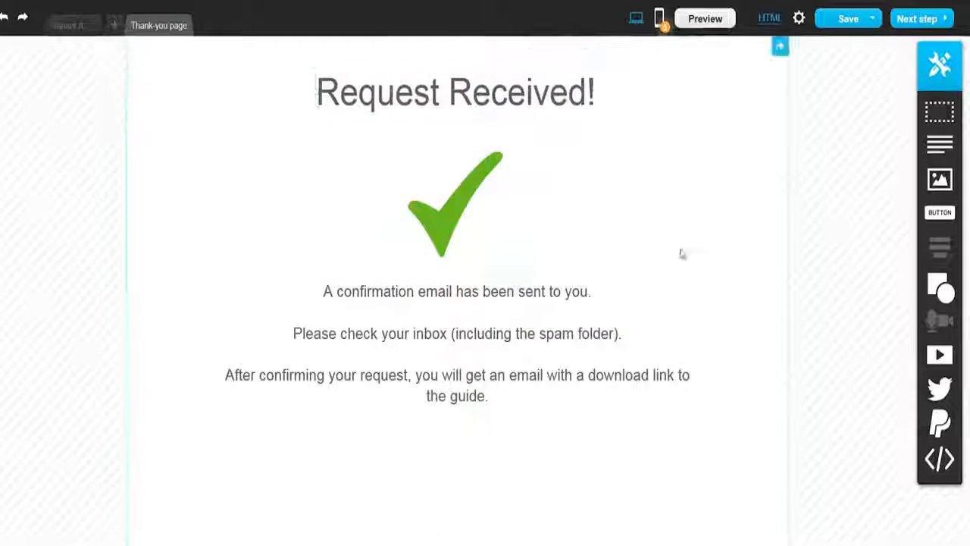
{"action": "scroll", "coordinate": [361, 368], "scroll_direction": "down", "scroll_amount": 2}
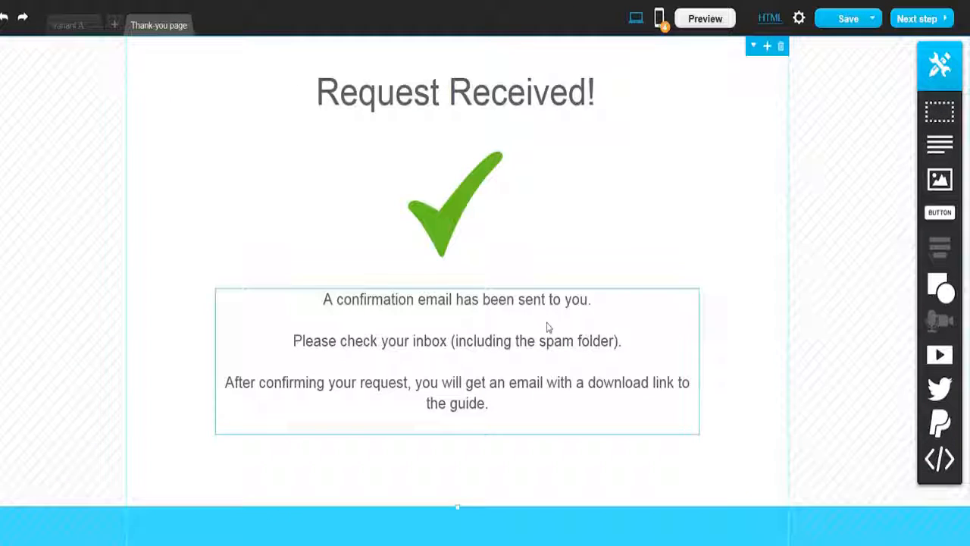
{"action": "left_click", "coordinate": [548, 327]}
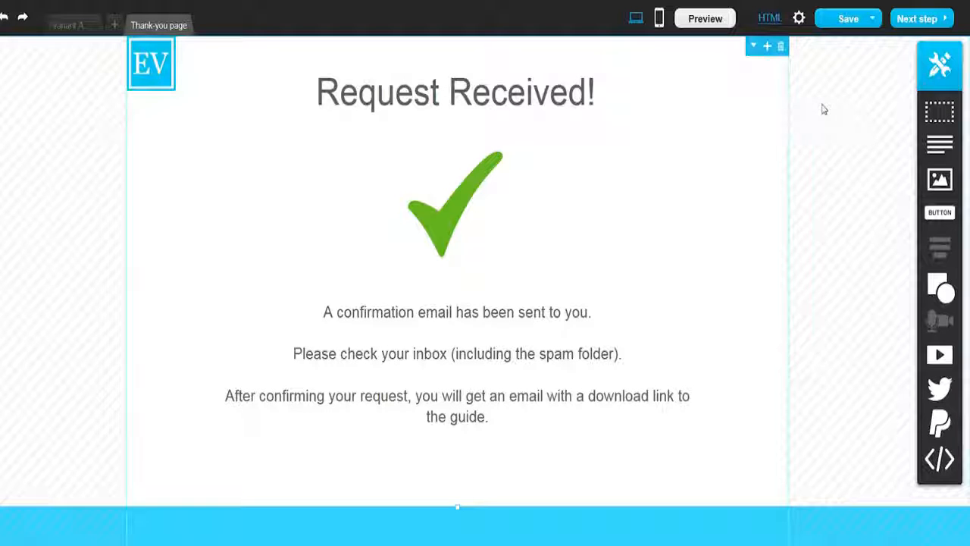
Step: Proceed to the page settings and set the subdomain to eventurefreeguide on subscribemenow.com
{"action": "left_click", "coordinate": [911, 20]}
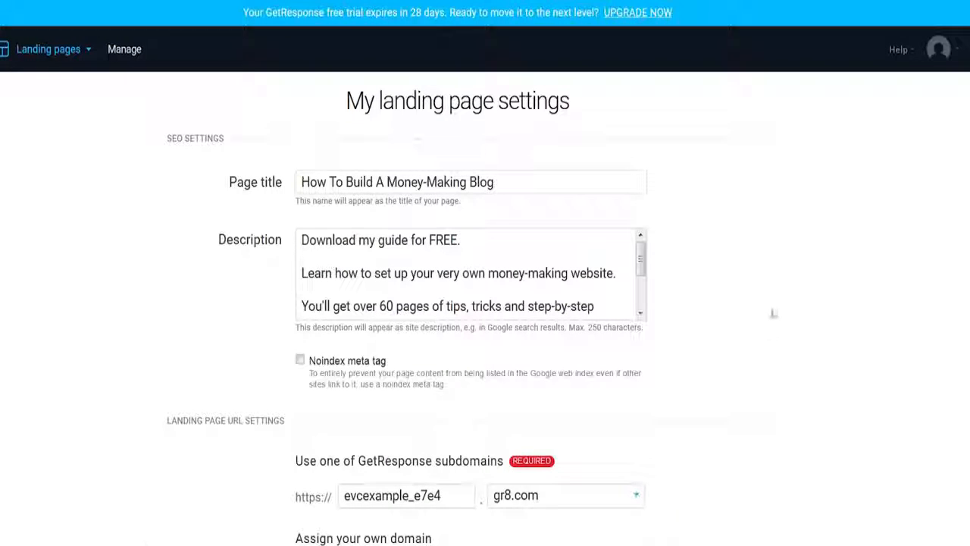
{"action": "scroll", "coordinate": [773, 313], "scroll_direction": "down", "scroll_amount": 5}
{"action": "scroll", "coordinate": [773, 313], "scroll_direction": "up", "scroll_amount": 5}
{"action": "scroll", "coordinate": [782, 271], "scroll_direction": "down", "scroll_amount": 2}
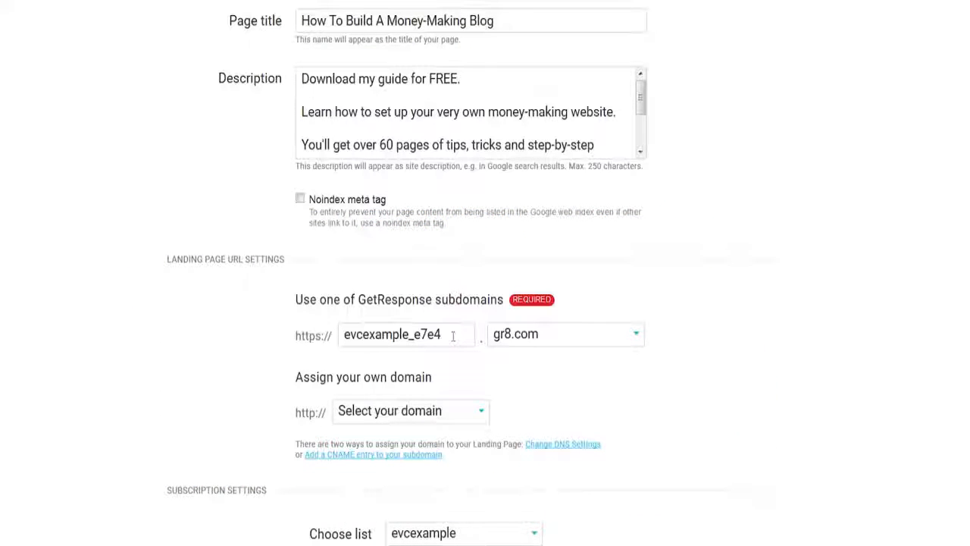
{"action": "left_click_drag", "start_coordinate": [453, 335], "coordinate": [286, 318]}
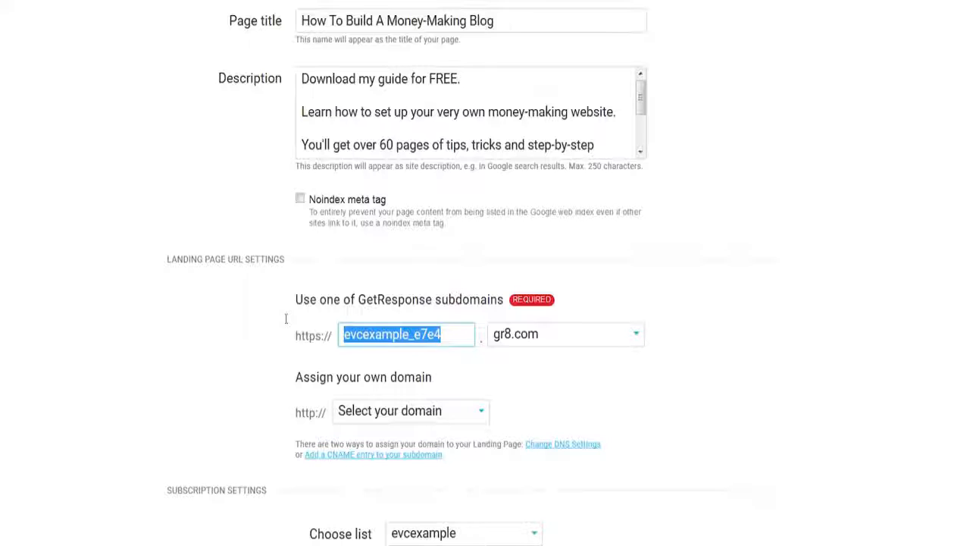
{"action": "type", "text": "eventurefreeguide"}
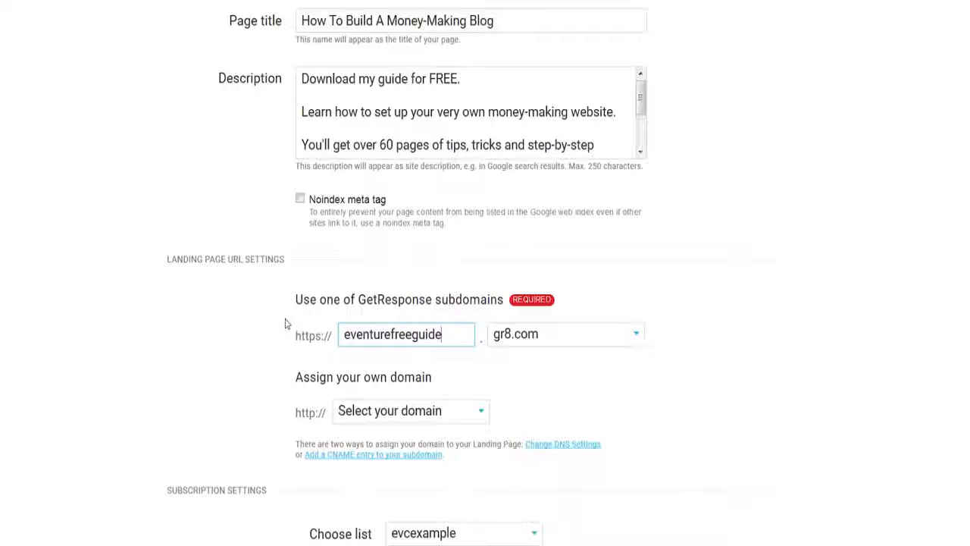
{"action": "left_click", "coordinate": [555, 336]}
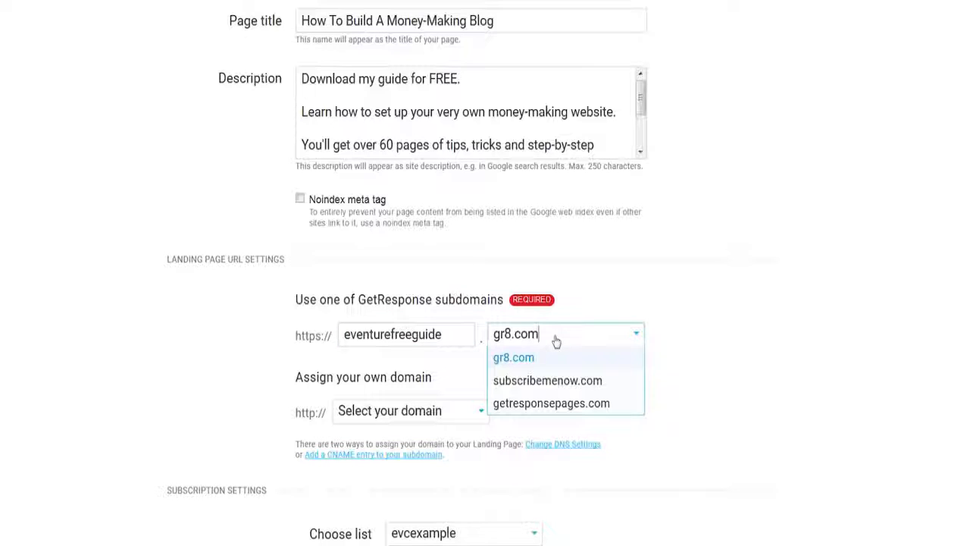
{"action": "left_click", "coordinate": [557, 383]}
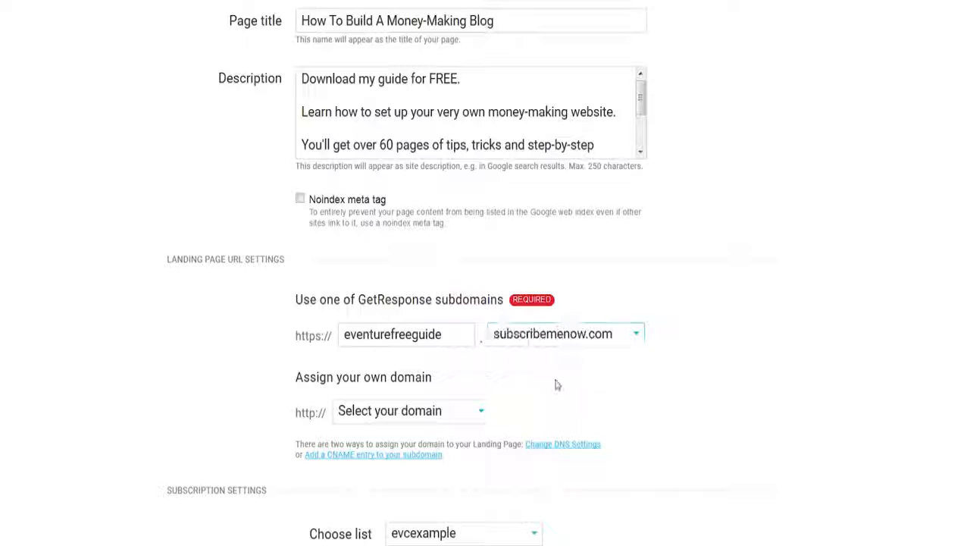
Step: Check the own-domain options and review the published page at buildamoneymakingblog.com
{"action": "left_click", "coordinate": [389, 418]}
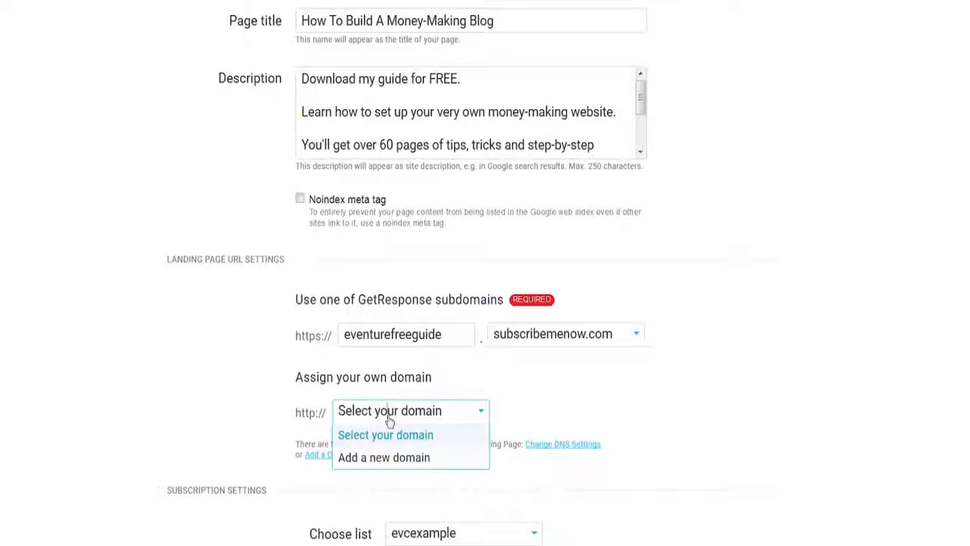
{"action": "left_click", "coordinate": [523, 374]}
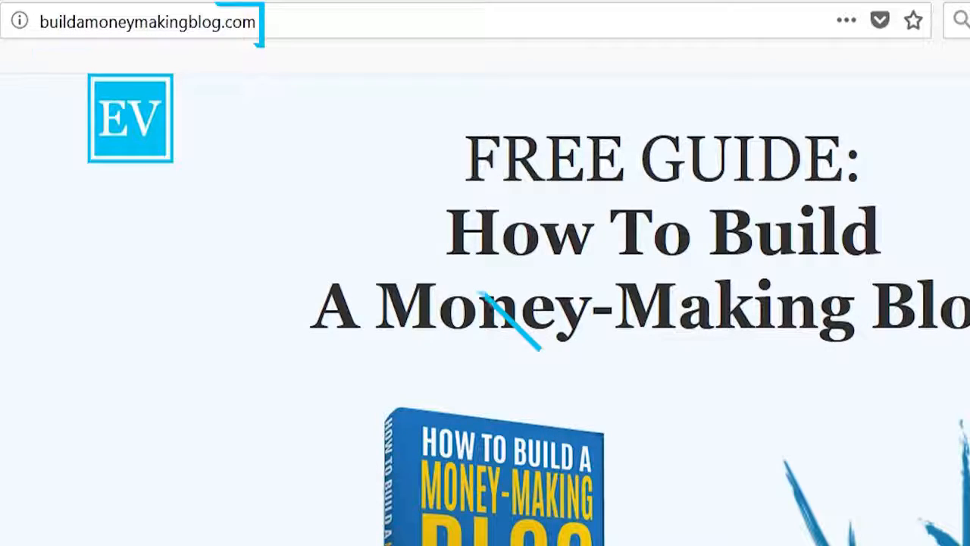
{"action": "scroll", "coordinate": [485, 309], "scroll_direction": "down", "scroll_amount": 2}
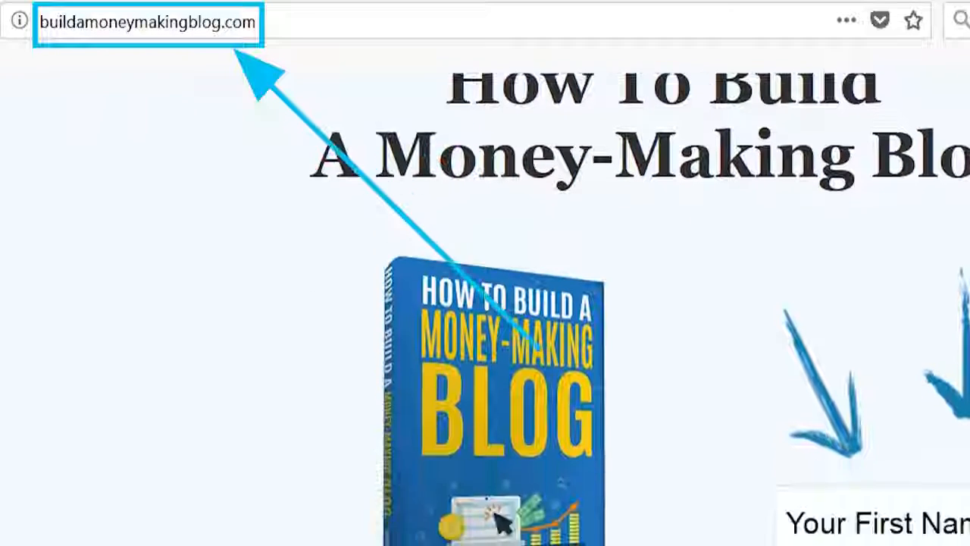
{"action": "scroll", "coordinate": [485, 309], "scroll_direction": "down", "scroll_amount": 4}
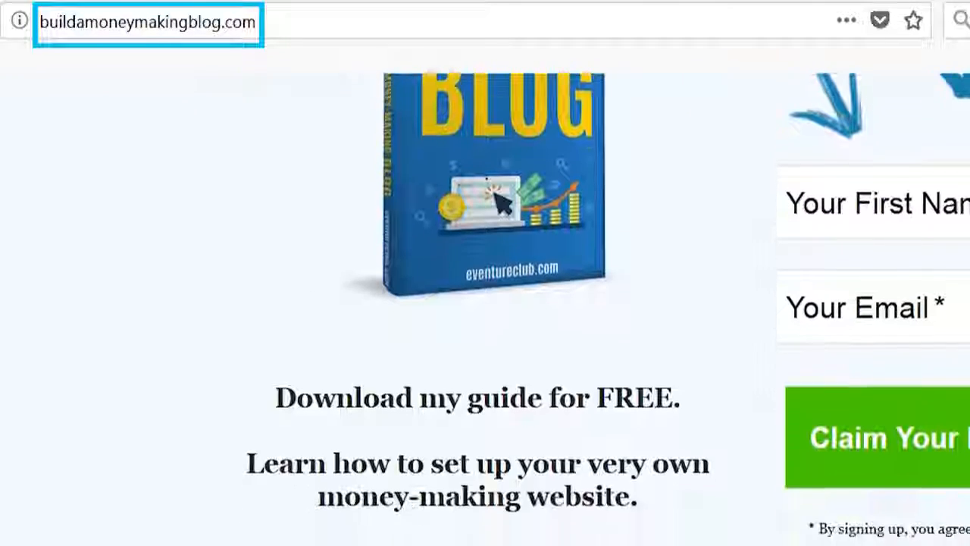
{"action": "scroll", "coordinate": [485, 309], "scroll_direction": "down", "scroll_amount": 5}
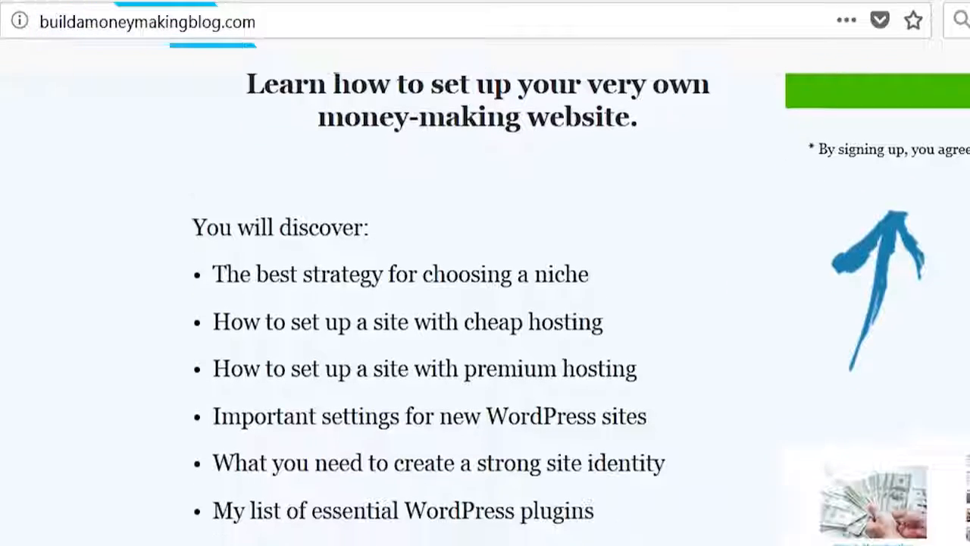
{"action": "scroll", "coordinate": [485, 309], "scroll_direction": "down", "scroll_amount": 1}
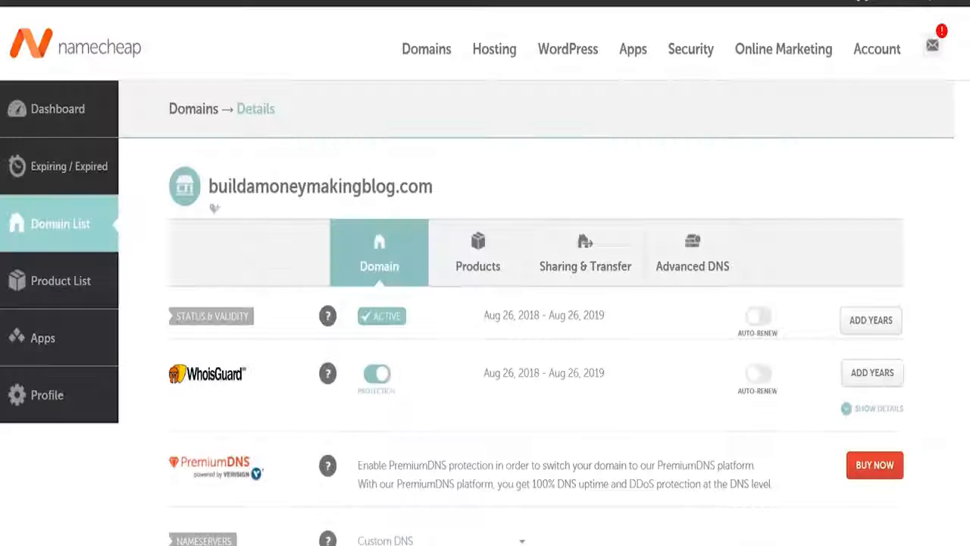
{"action": "scroll", "coordinate": [485, 273], "scroll_direction": "down", "scroll_amount": 3}
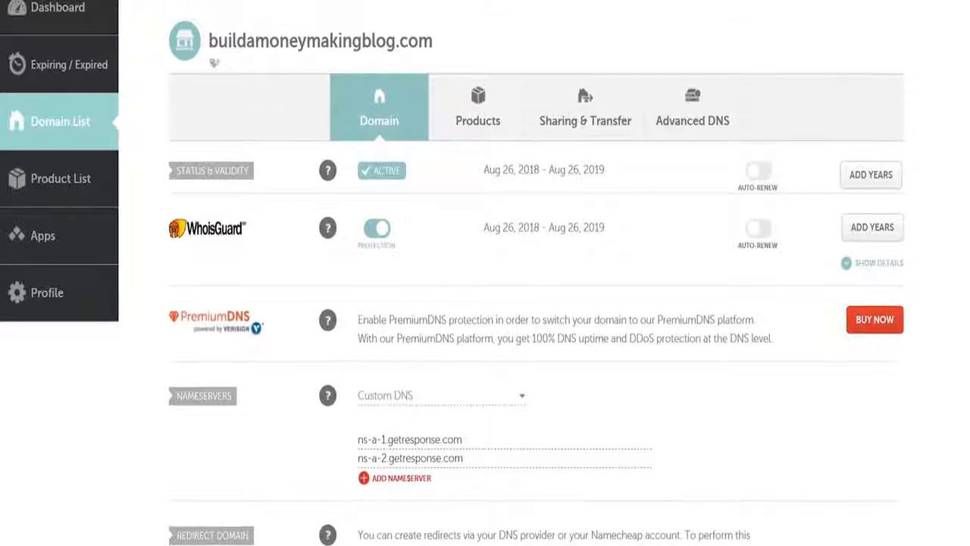
Step: Review the domain's nameserver options in the registrar and keep Custom DNS with the GetResponse nameservers
{"action": "scroll", "coordinate": [485, 272], "scroll_direction": "down", "scroll_amount": 1}
{"action": "scroll", "coordinate": [484, 273], "scroll_direction": "down", "scroll_amount": 3}
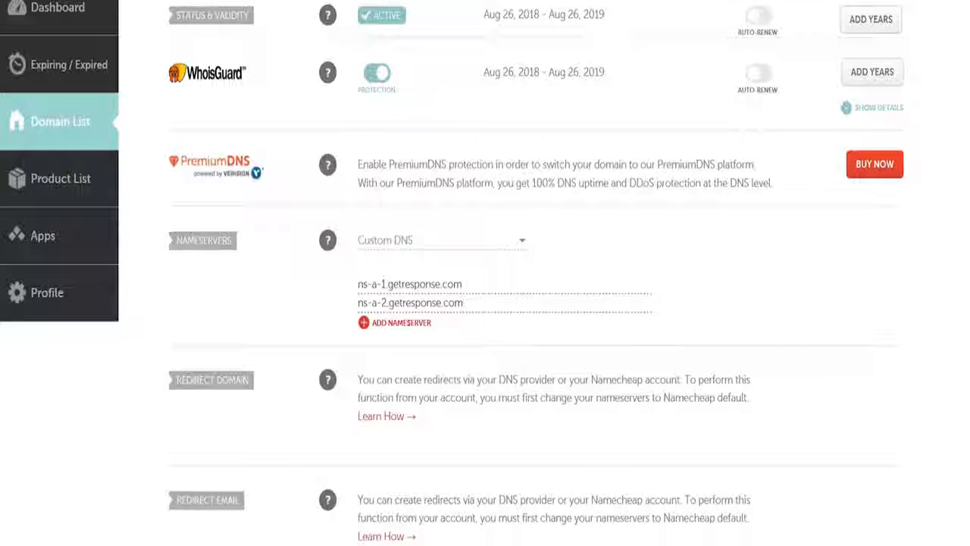
{"action": "left_click", "coordinate": [414, 241]}
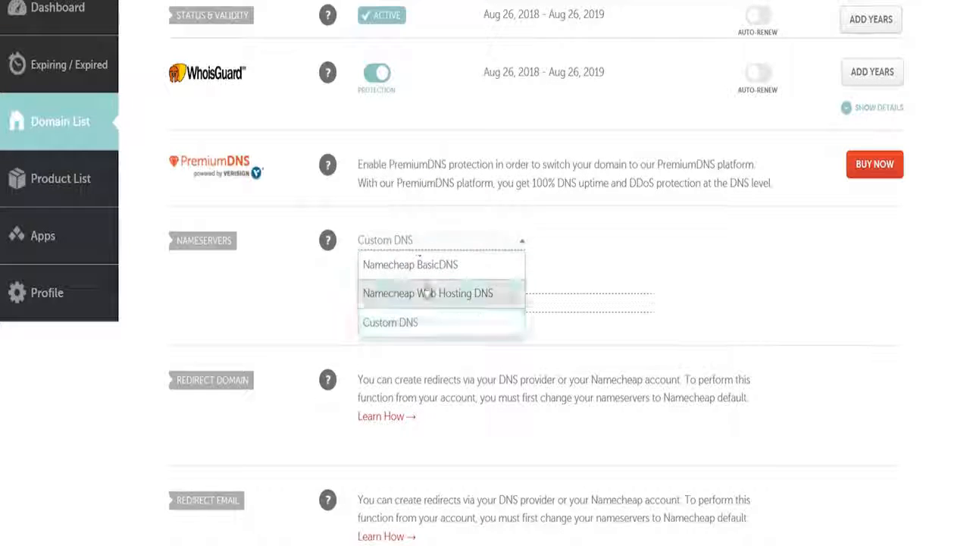
{"action": "left_click", "coordinate": [424, 326]}
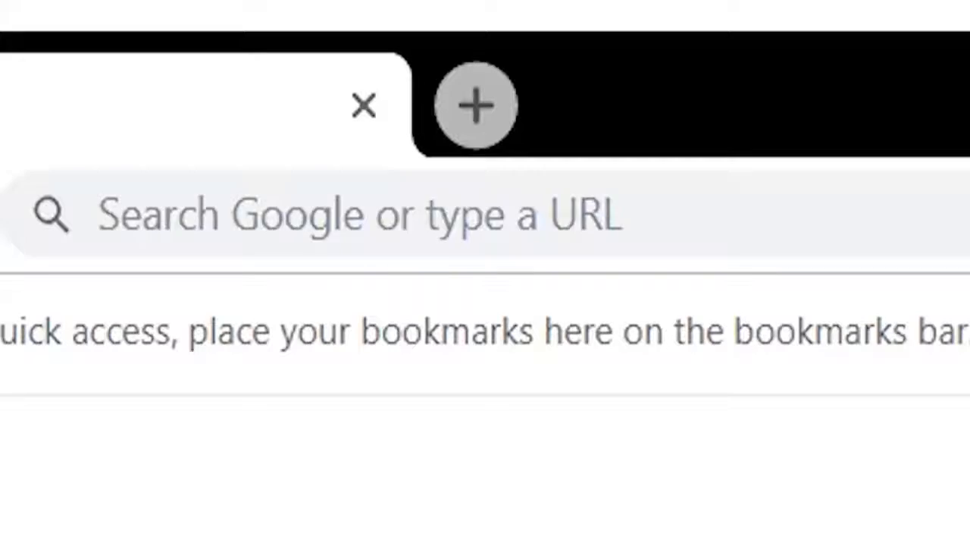
Step: Open buildamoneymakingblog.com in a new browser tab and review the live landing page and its signup form
{"action": "type", "text": "buildamoneymaking"}
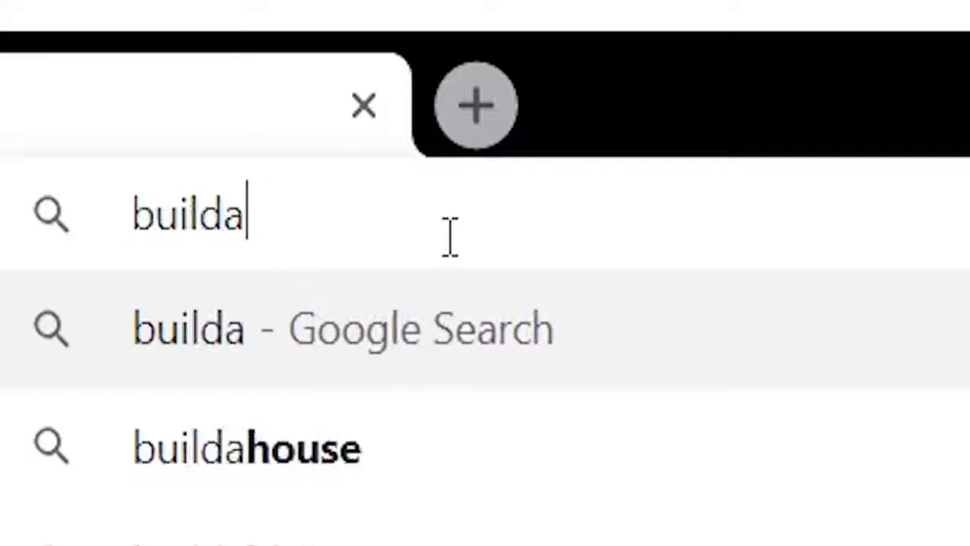
{"action": "type", "text": "blog.com"}
{"action": "key", "text": "Return"}
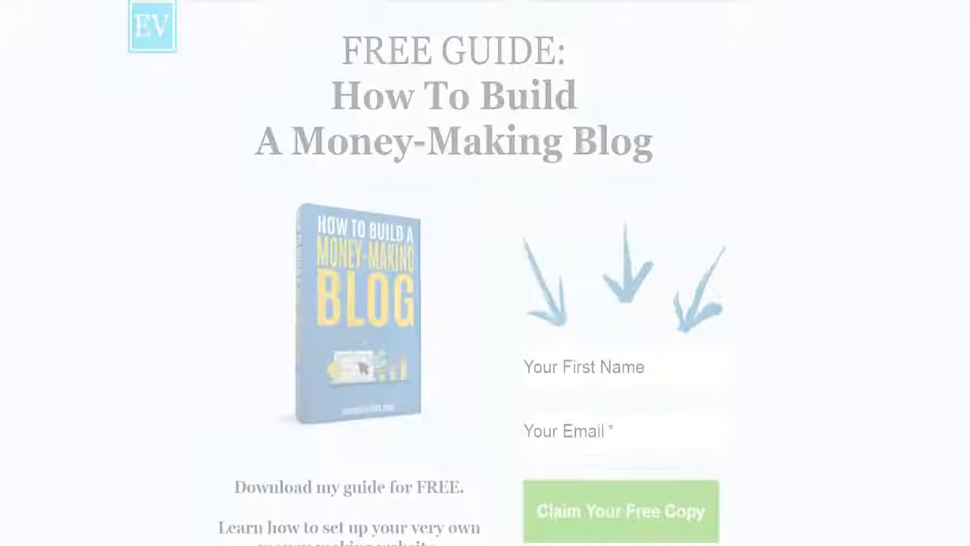
{"action": "scroll", "coordinate": [485, 273], "scroll_direction": "down", "scroll_amount": 4}
{"action": "scroll", "coordinate": [485, 273], "scroll_direction": "down", "scroll_amount": 5}
{"action": "scroll", "coordinate": [958, 132], "scroll_direction": "up", "scroll_amount": 8}
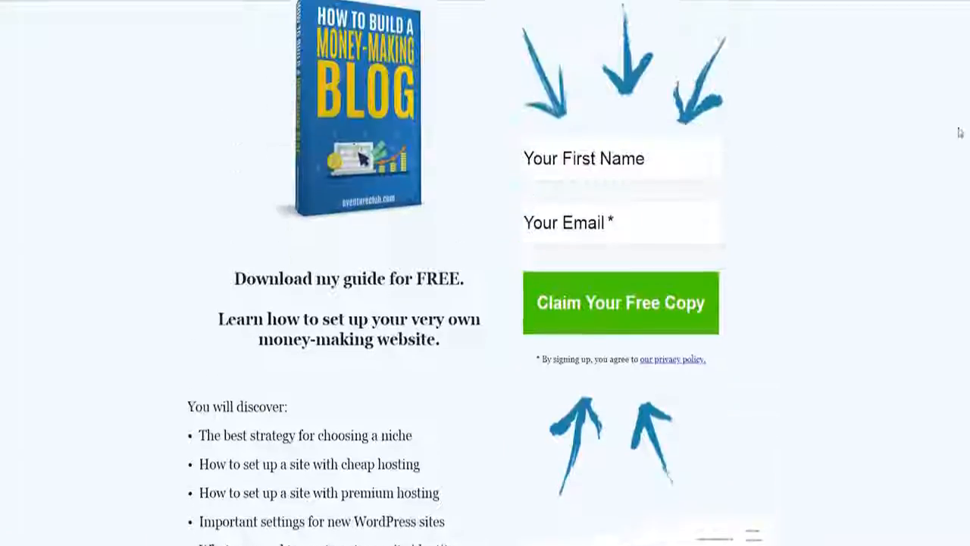
{"action": "left_click", "coordinate": [551, 333]}
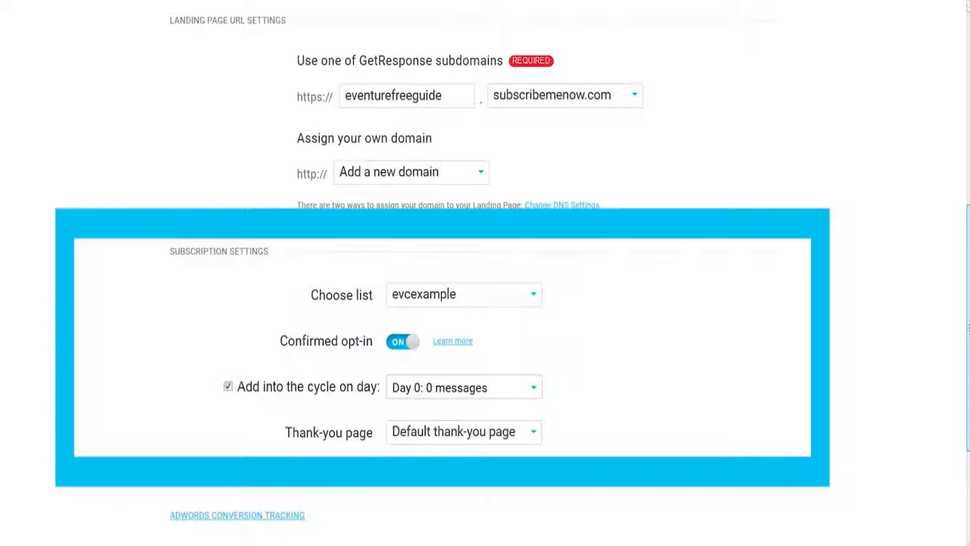
Step: In the subscription settings, select the evcexample list and keep confirmed opt-in switched on
{"action": "left_click_drag", "start_coordinate": [969, 328], "coordinate": [969, 332]}
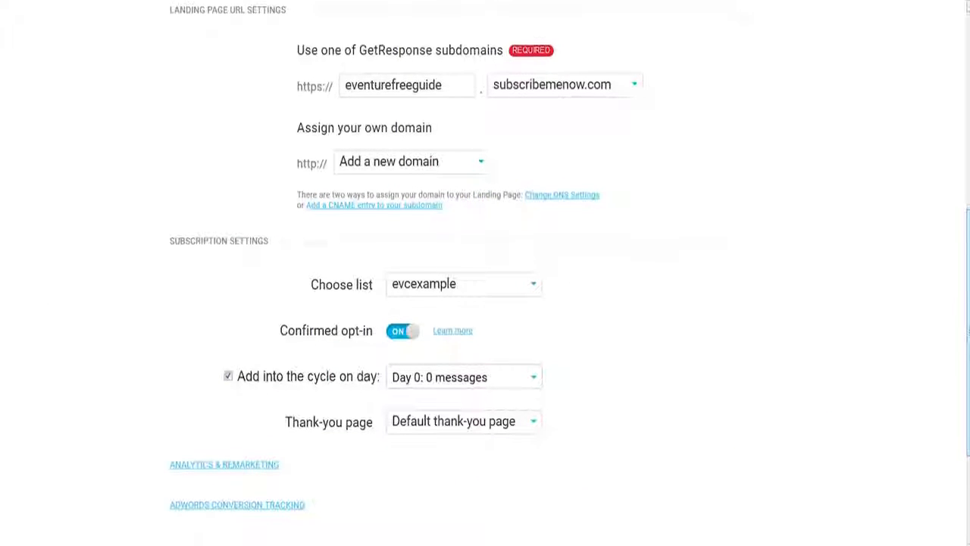
{"action": "scroll", "coordinate": [494, 199], "scroll_direction": "down", "scroll_amount": 2}
{"action": "left_click", "coordinate": [466, 194]}
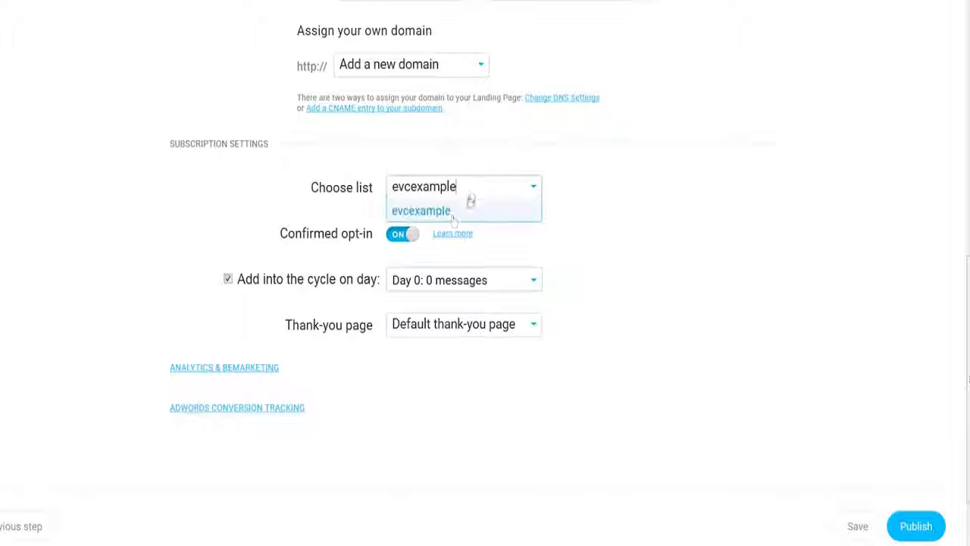
{"action": "left_click", "coordinate": [510, 211]}
{"action": "left_click", "coordinate": [399, 235]}
{"action": "left_click", "coordinate": [399, 234]}
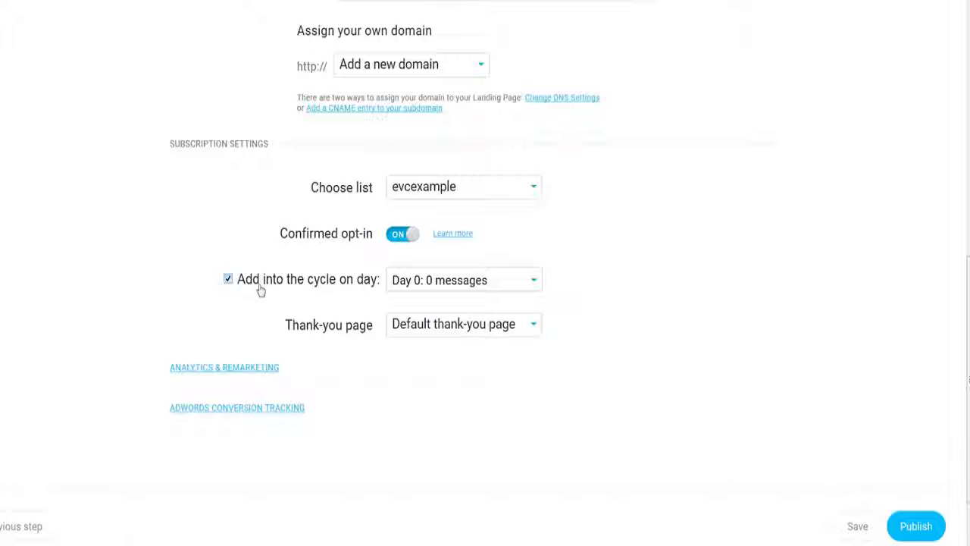
{"action": "left_click", "coordinate": [499, 288]}
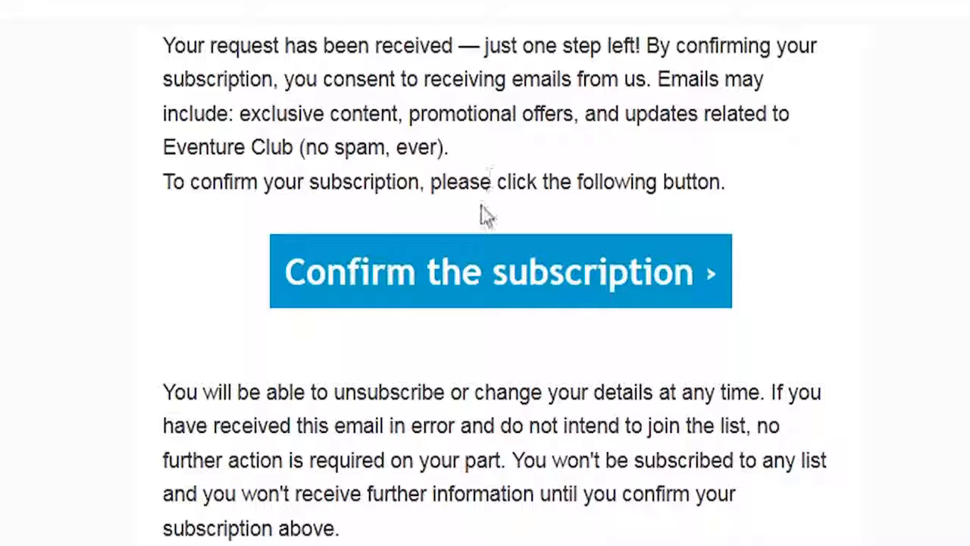
Step: Open the settings of the evcexample contact list from the Contacts lists page
{"action": "left_click", "coordinate": [473, 268]}
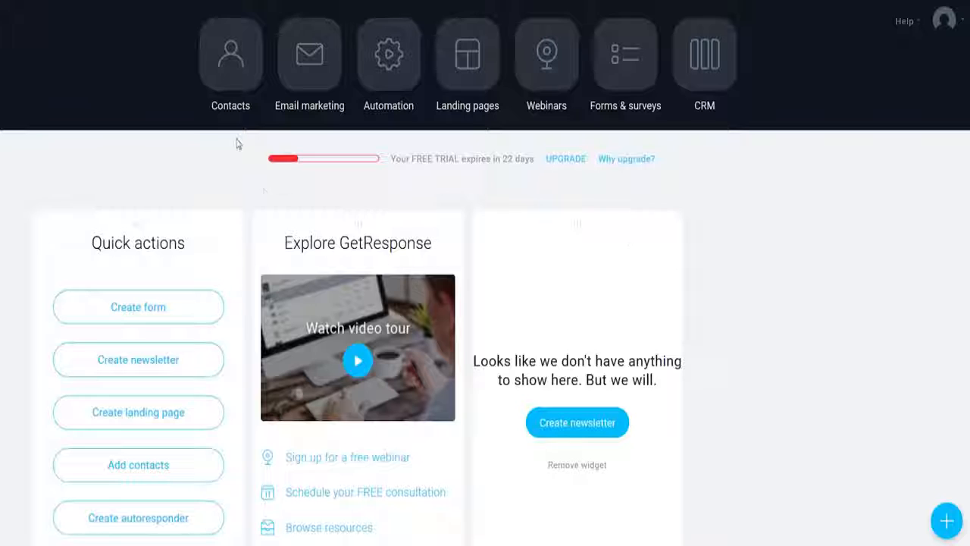
{"action": "left_click", "coordinate": [226, 83]}
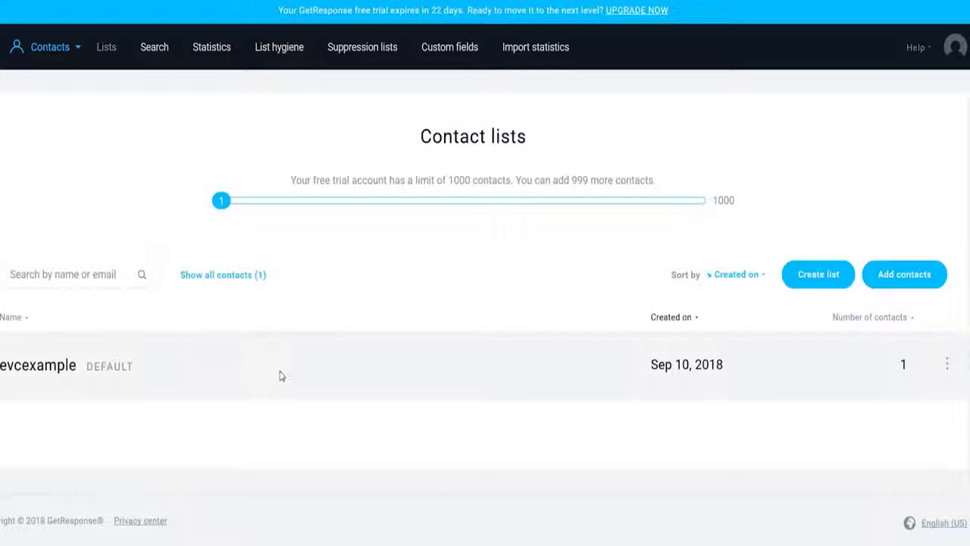
{"action": "left_click", "coordinate": [946, 364]}
{"action": "left_click", "coordinate": [830, 416]}
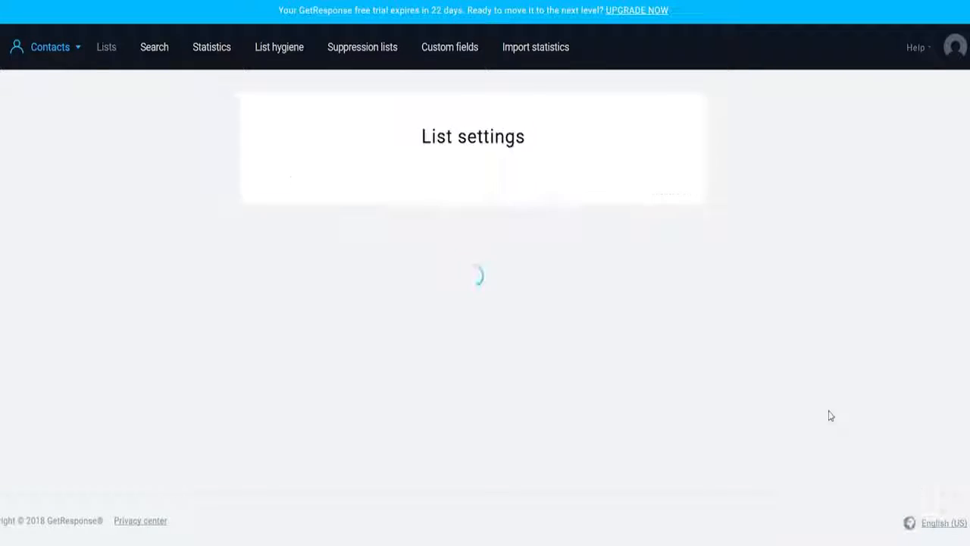
Step: Edit the list's confirmation message: add a custom subject line and choose the Free report subscription (new) body template
{"action": "left_click", "coordinate": [470, 184]}
{"action": "scroll", "coordinate": [326, 297], "scroll_direction": "down", "scroll_amount": 1}
{"action": "left_click", "coordinate": [376, 307]}
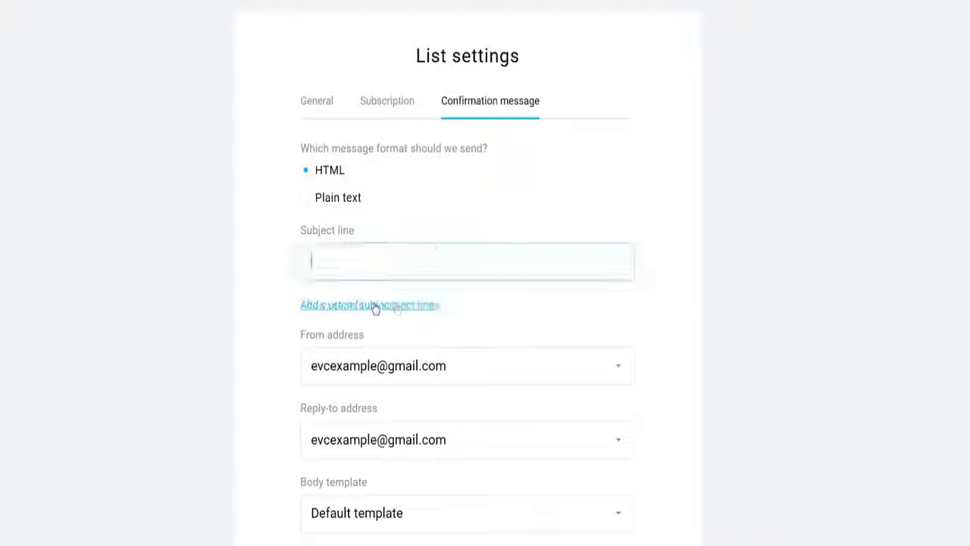
{"action": "left_click", "coordinate": [376, 307]}
{"action": "left_click", "coordinate": [436, 261]}
{"action": "left_click", "coordinate": [436, 241]}
{"action": "scroll", "coordinate": [370, 182], "scroll_direction": "down", "scroll_amount": 2}
{"action": "left_click", "coordinate": [386, 329]}
{"action": "scroll", "coordinate": [403, 153], "scroll_direction": "down", "scroll_amount": 5}
{"action": "left_click", "coordinate": [402, 153]}
{"action": "left_click", "coordinate": [417, 142]}
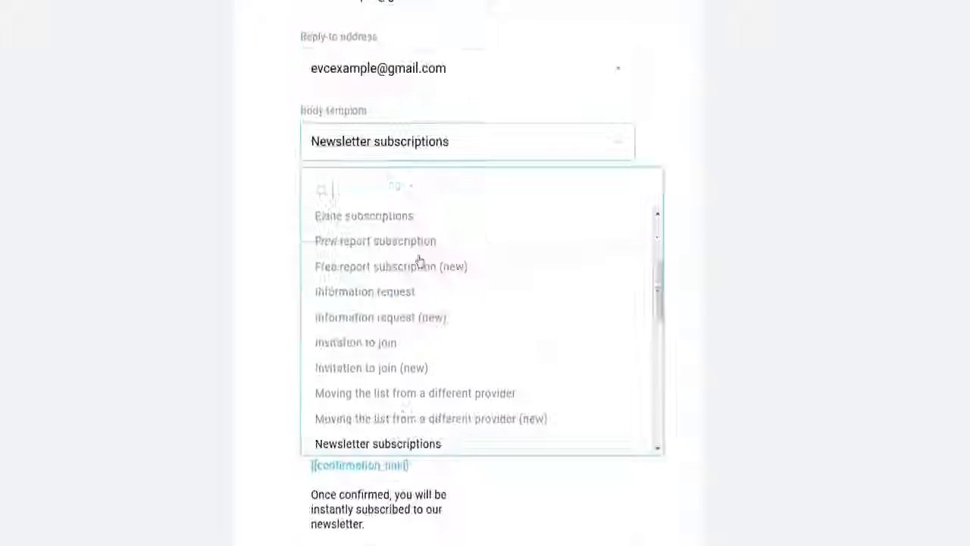
{"action": "left_click", "coordinate": [419, 260]}
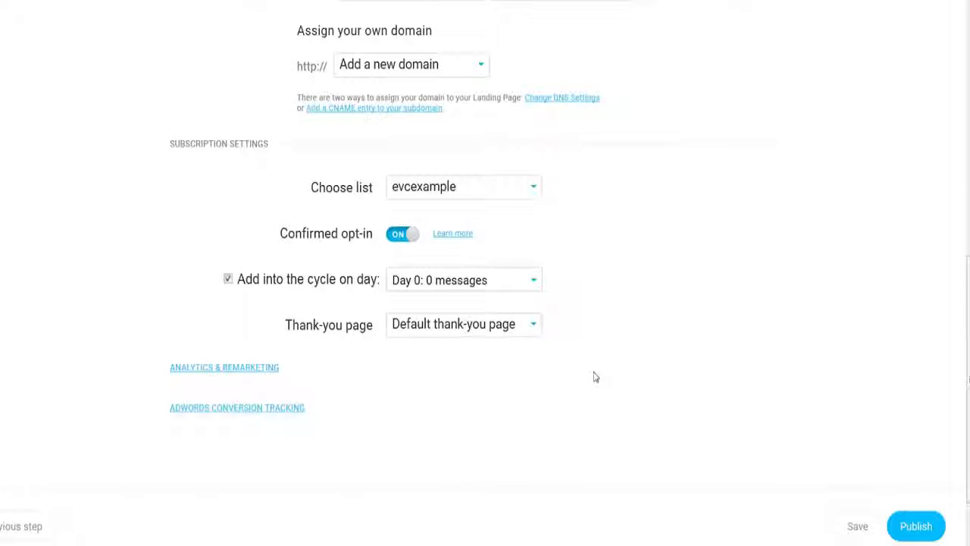
Step: Open the Analytics & Remarketing section of the landing page settings
{"action": "scroll", "coordinate": [593, 377], "scroll_direction": "down", "scroll_amount": 1}
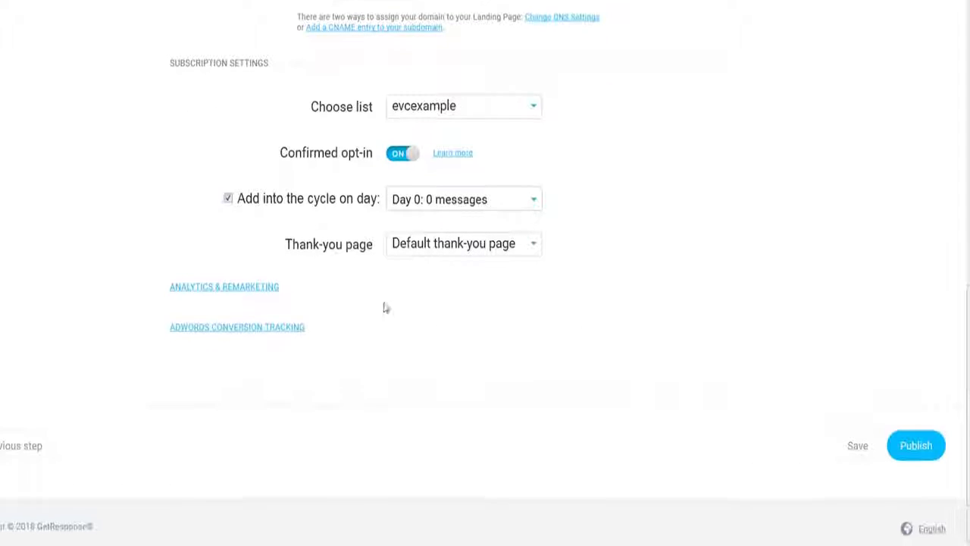
{"action": "left_click", "coordinate": [247, 288]}
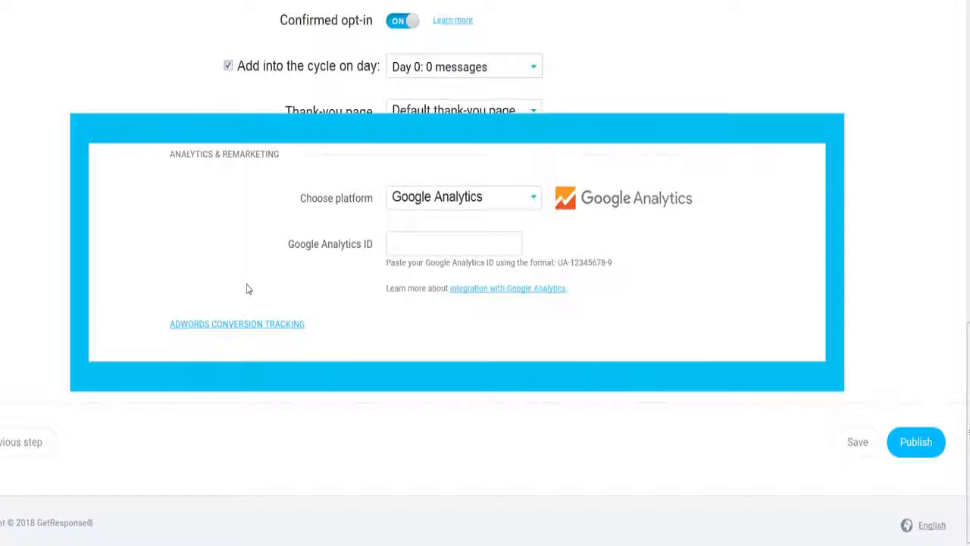